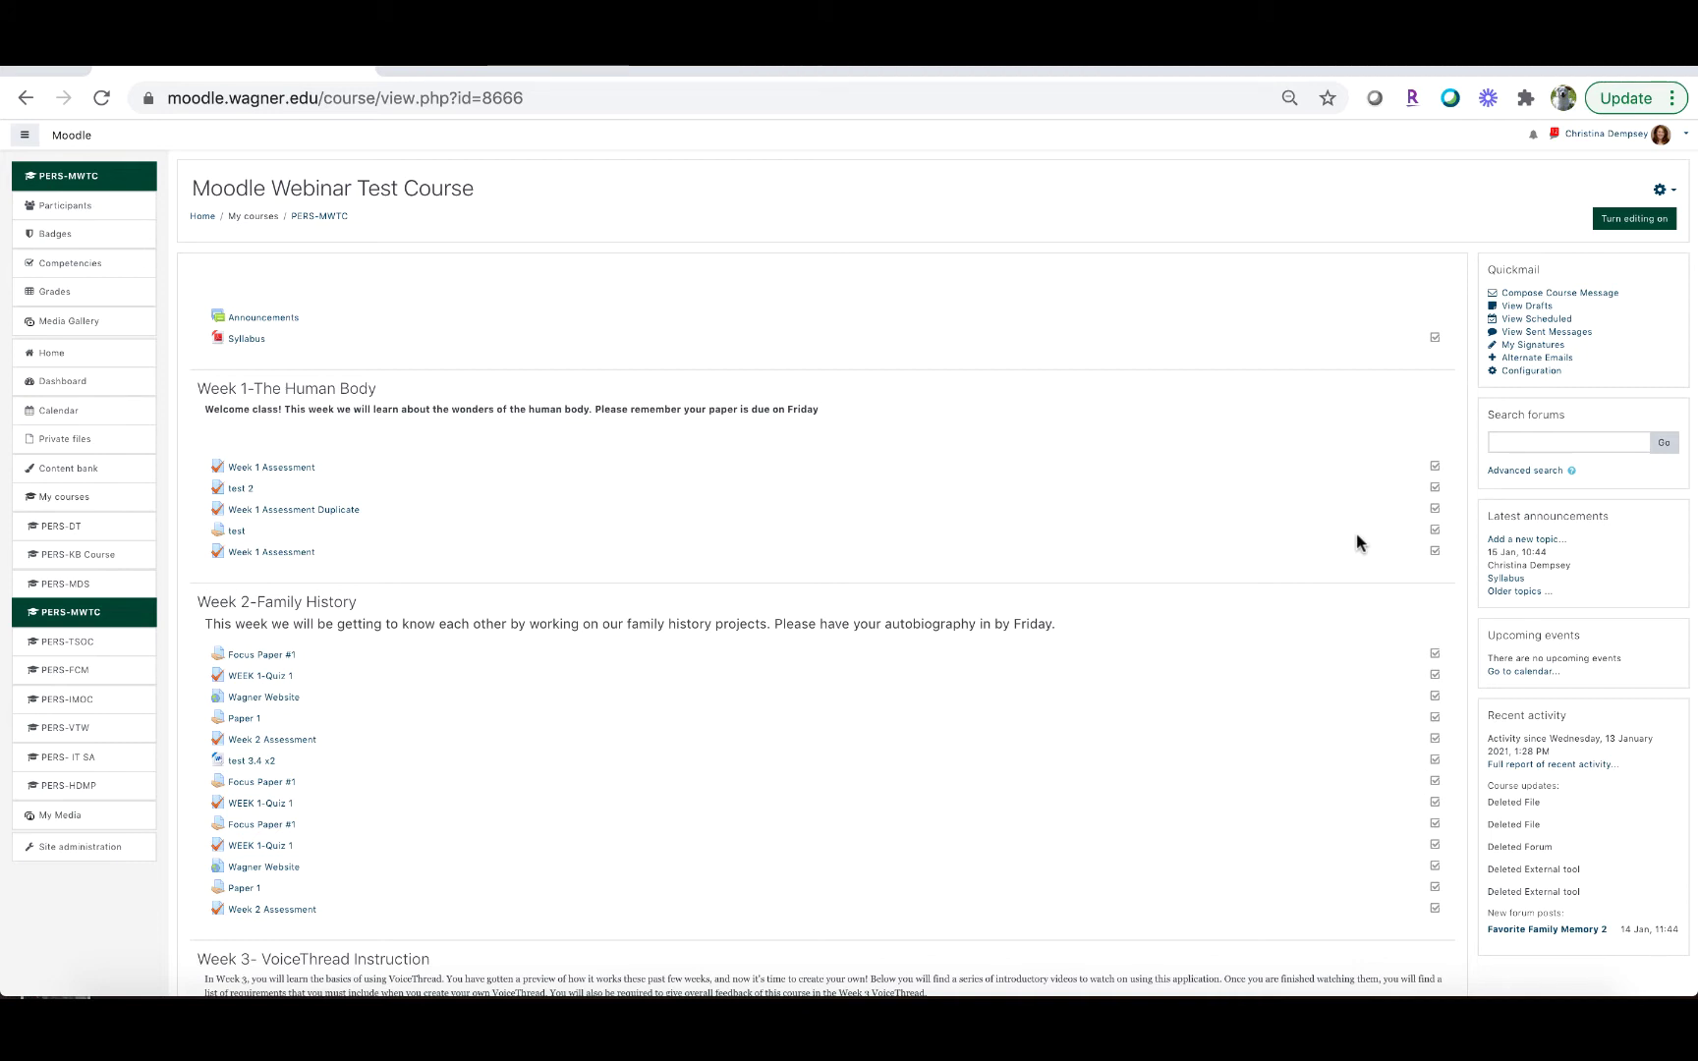
Switch the Moodle Webinar Test Course page into editing mode.
left_click(1656, 220)
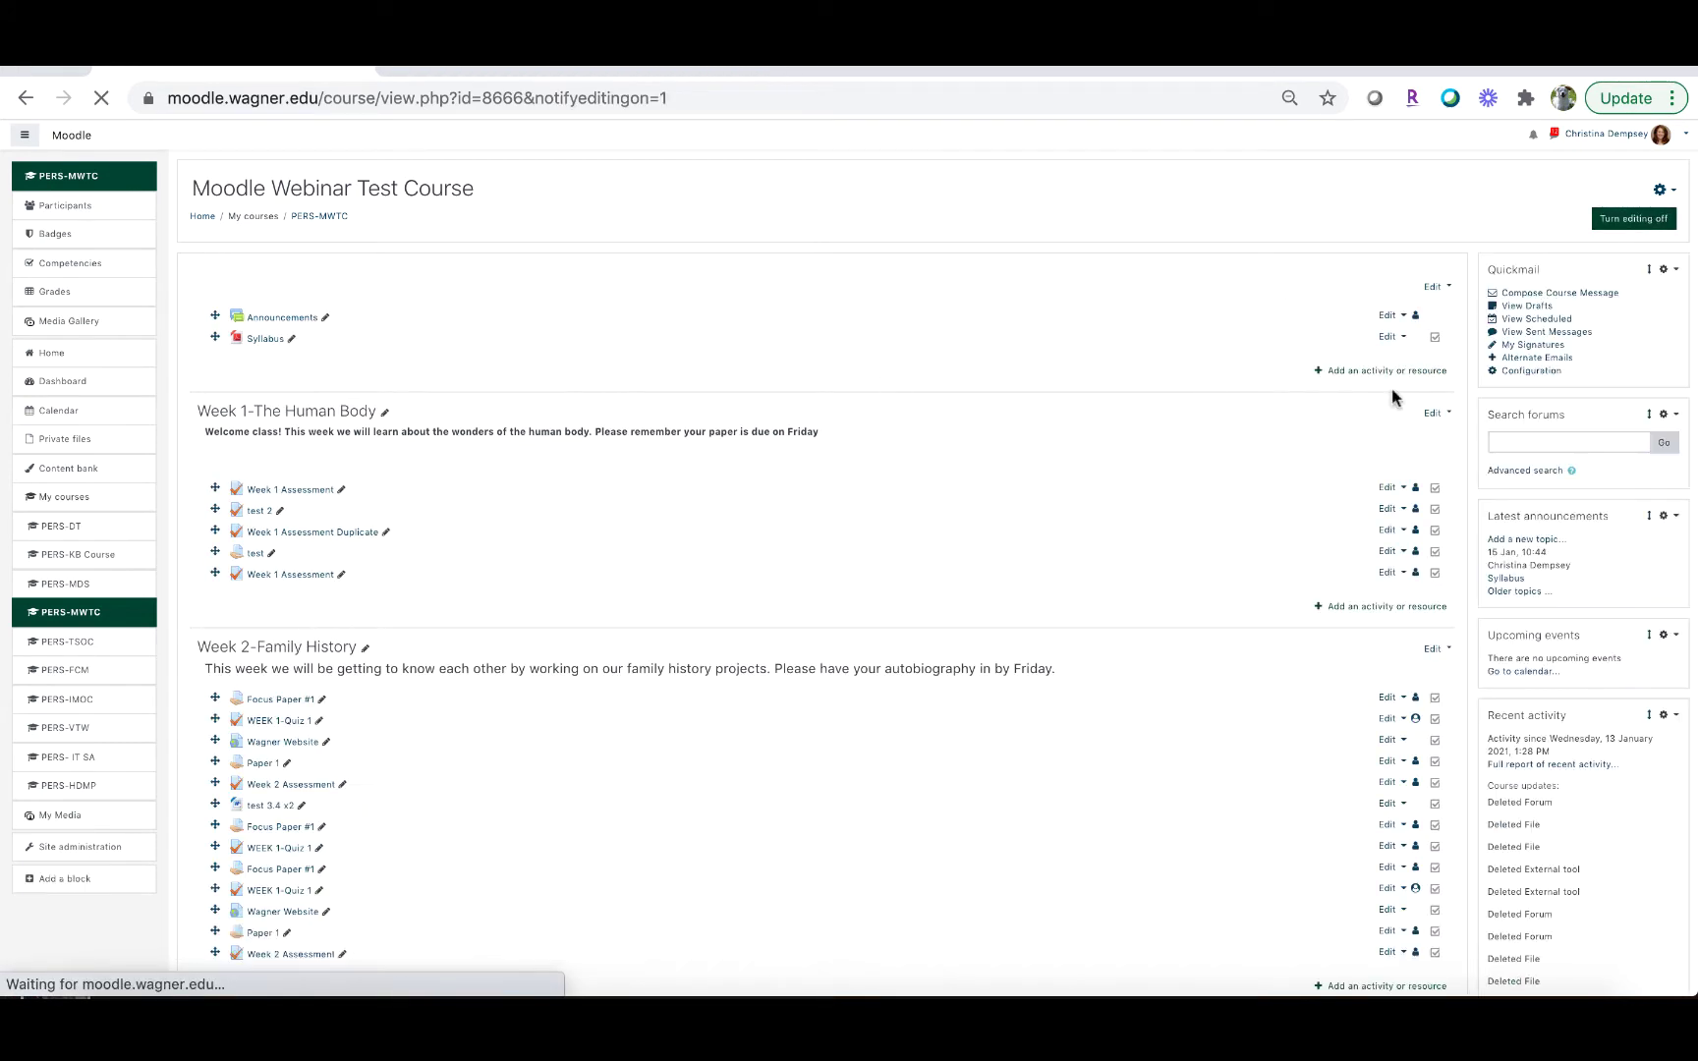
Pick Attendance from the activity chooser for the course's top section.
left_click(1414, 372)
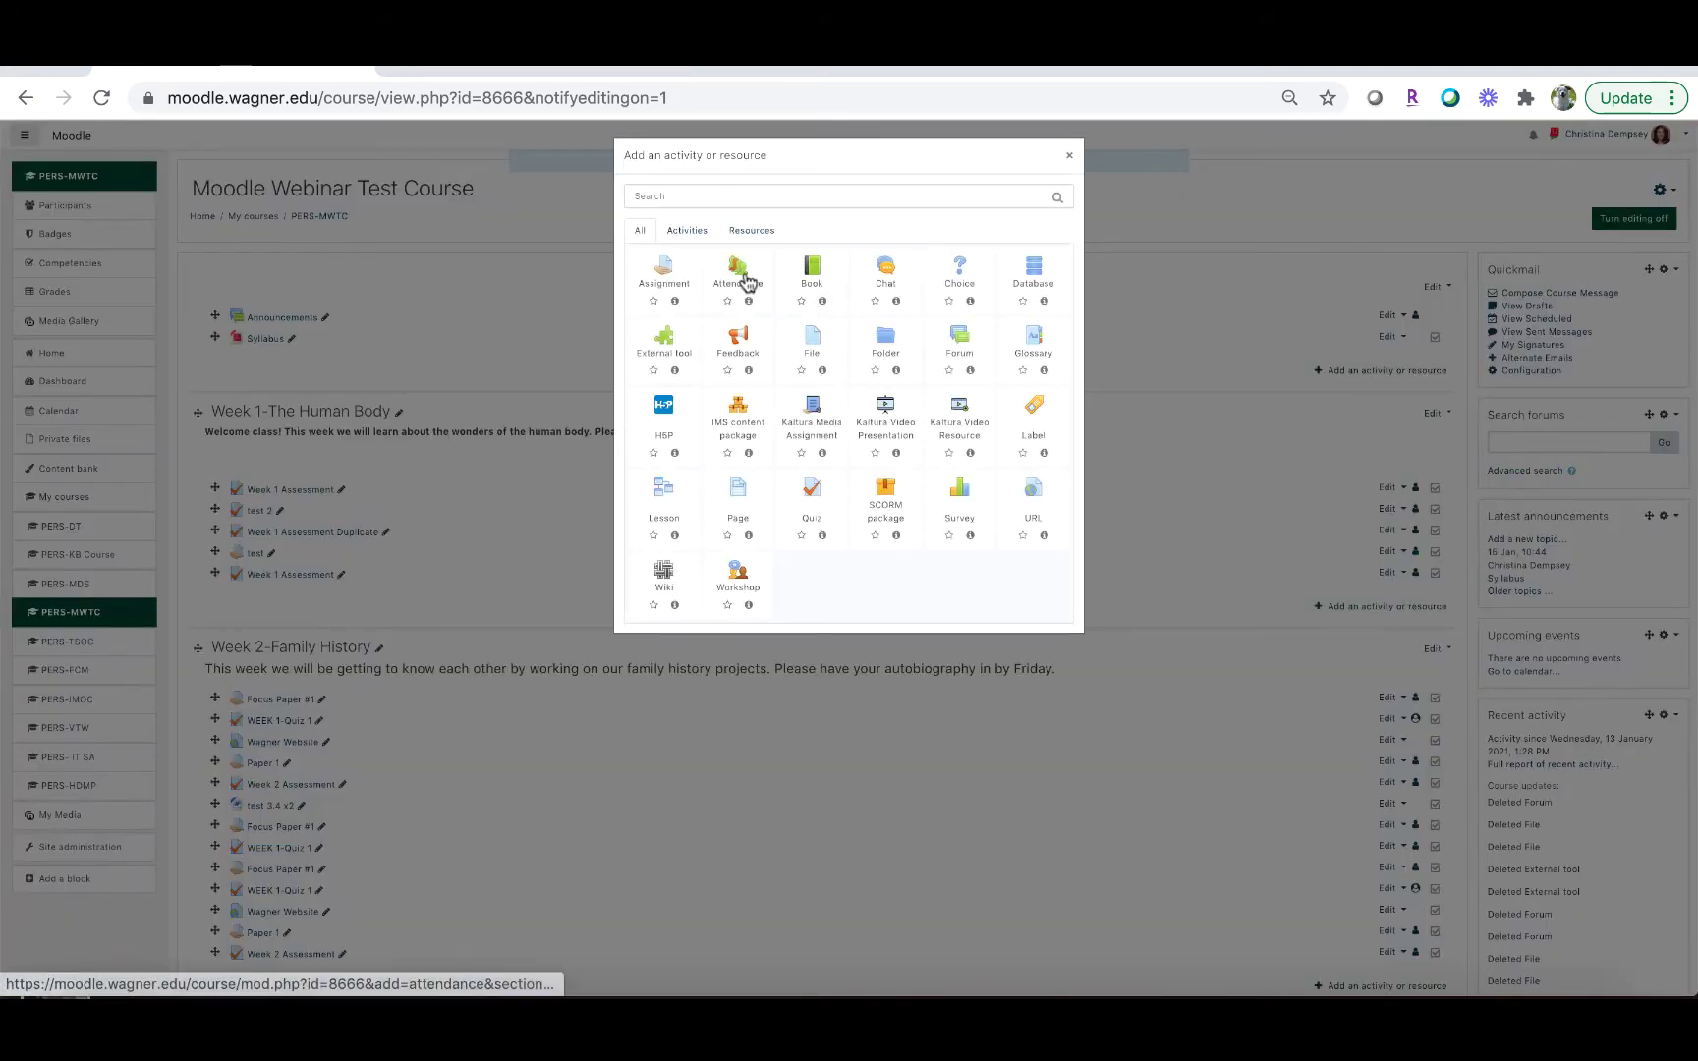
left_click(743, 283)
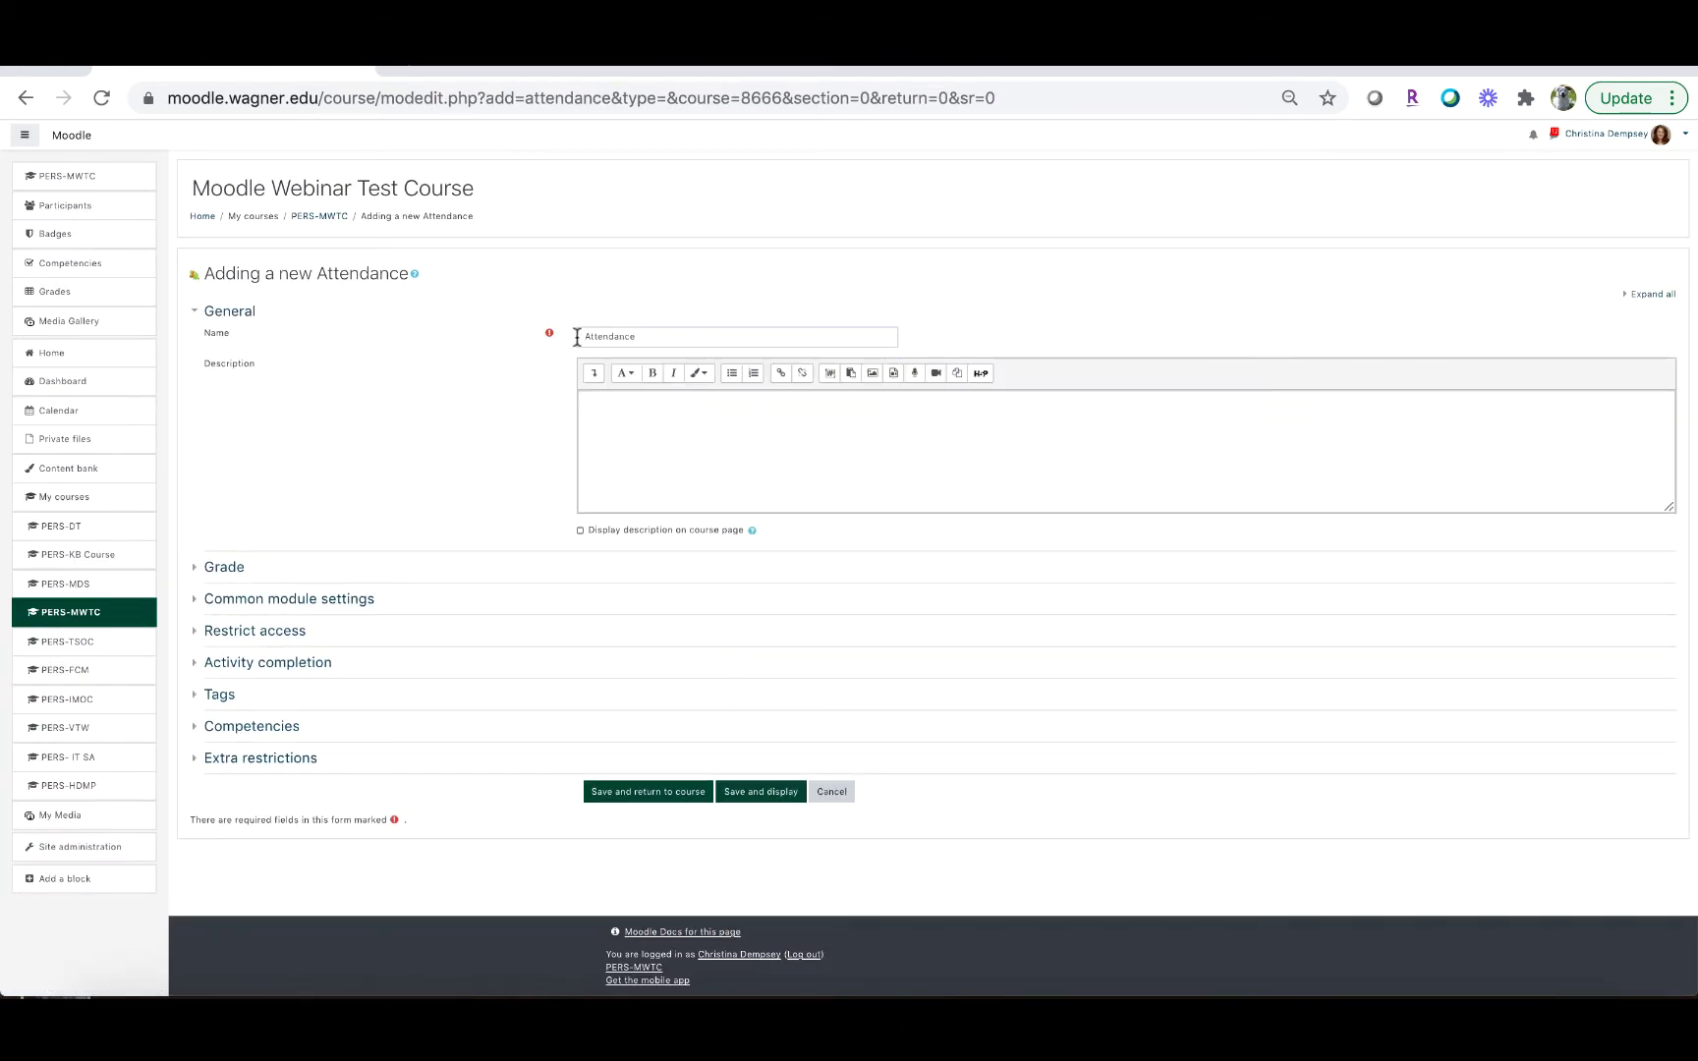
Set the Attendance grade type to None, keep the category Uncategorised, and save to the course.
left_click(224, 568)
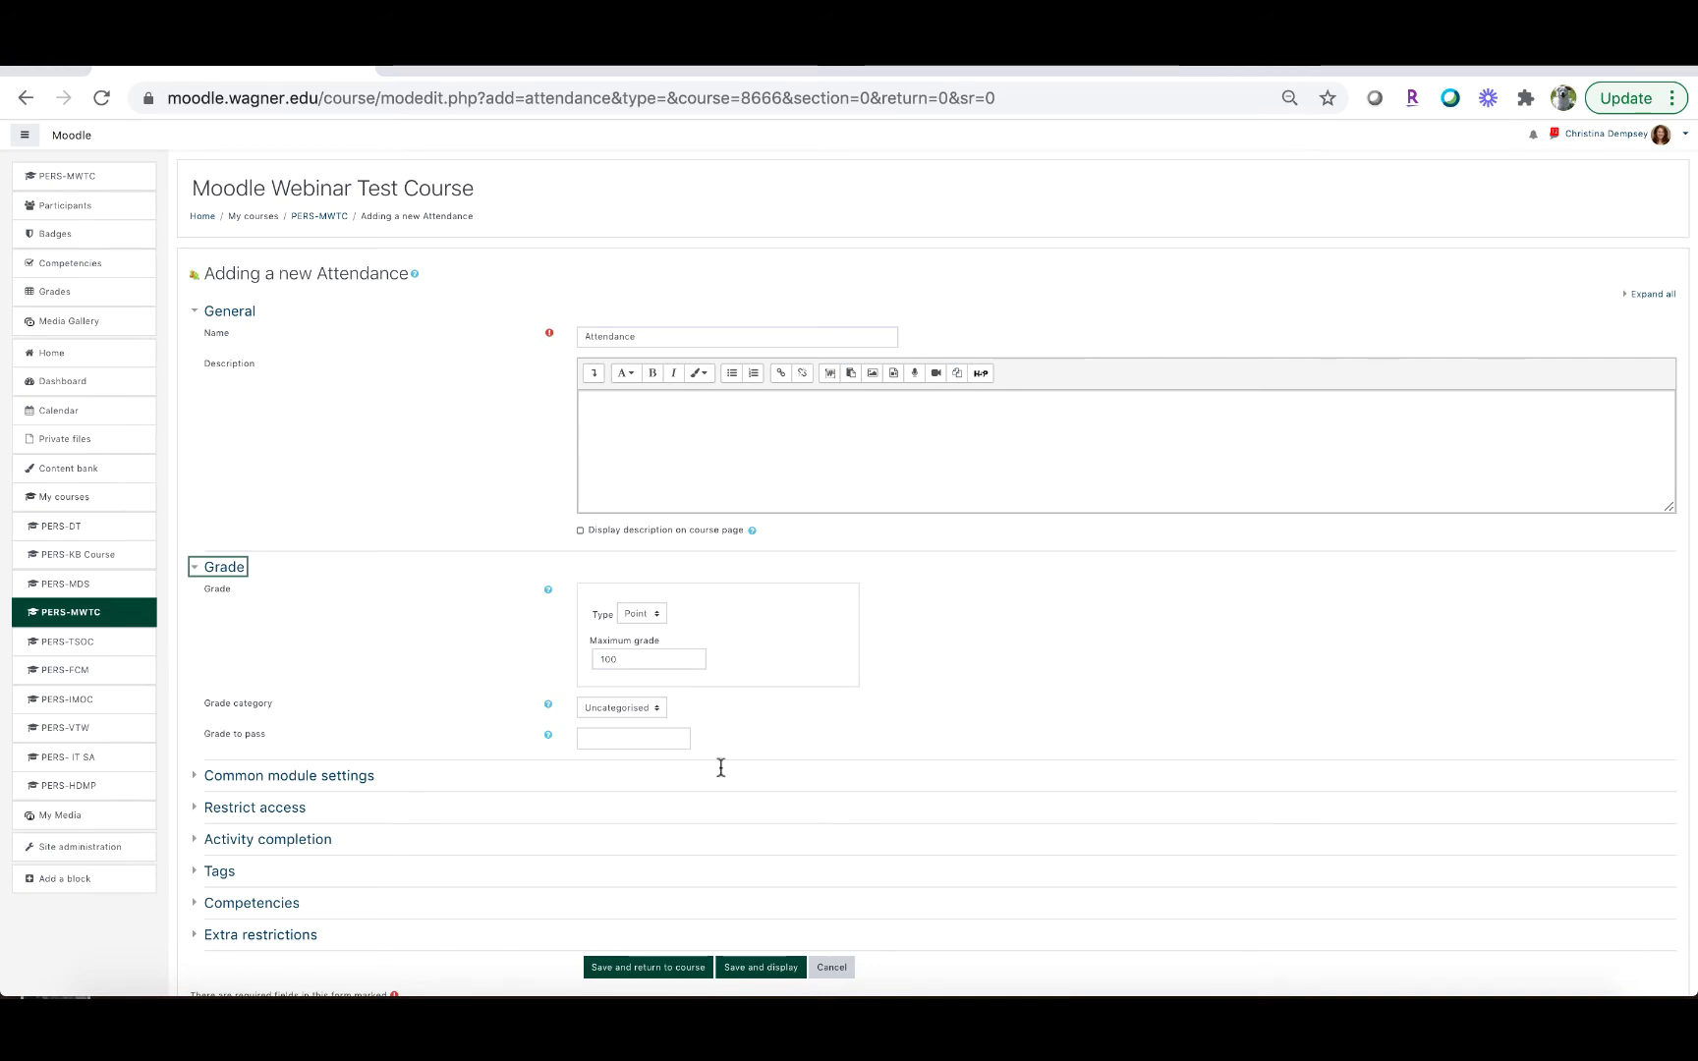
left_click(650, 709)
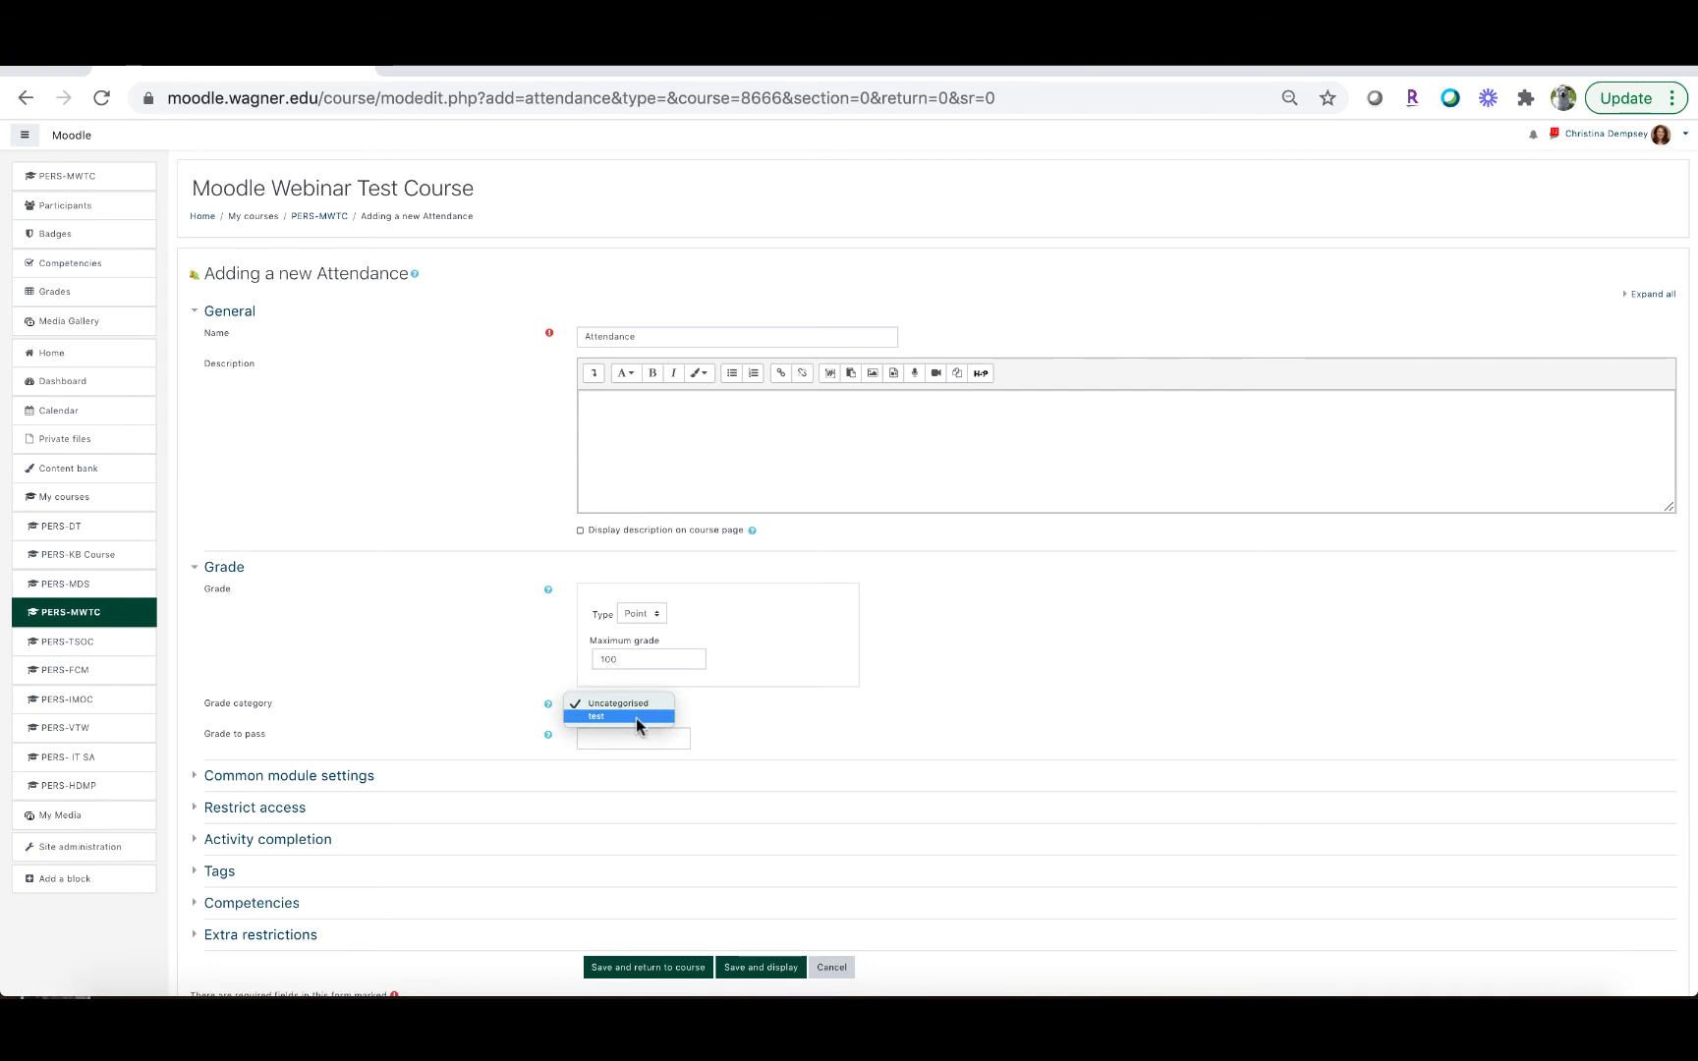
left_click(717, 710)
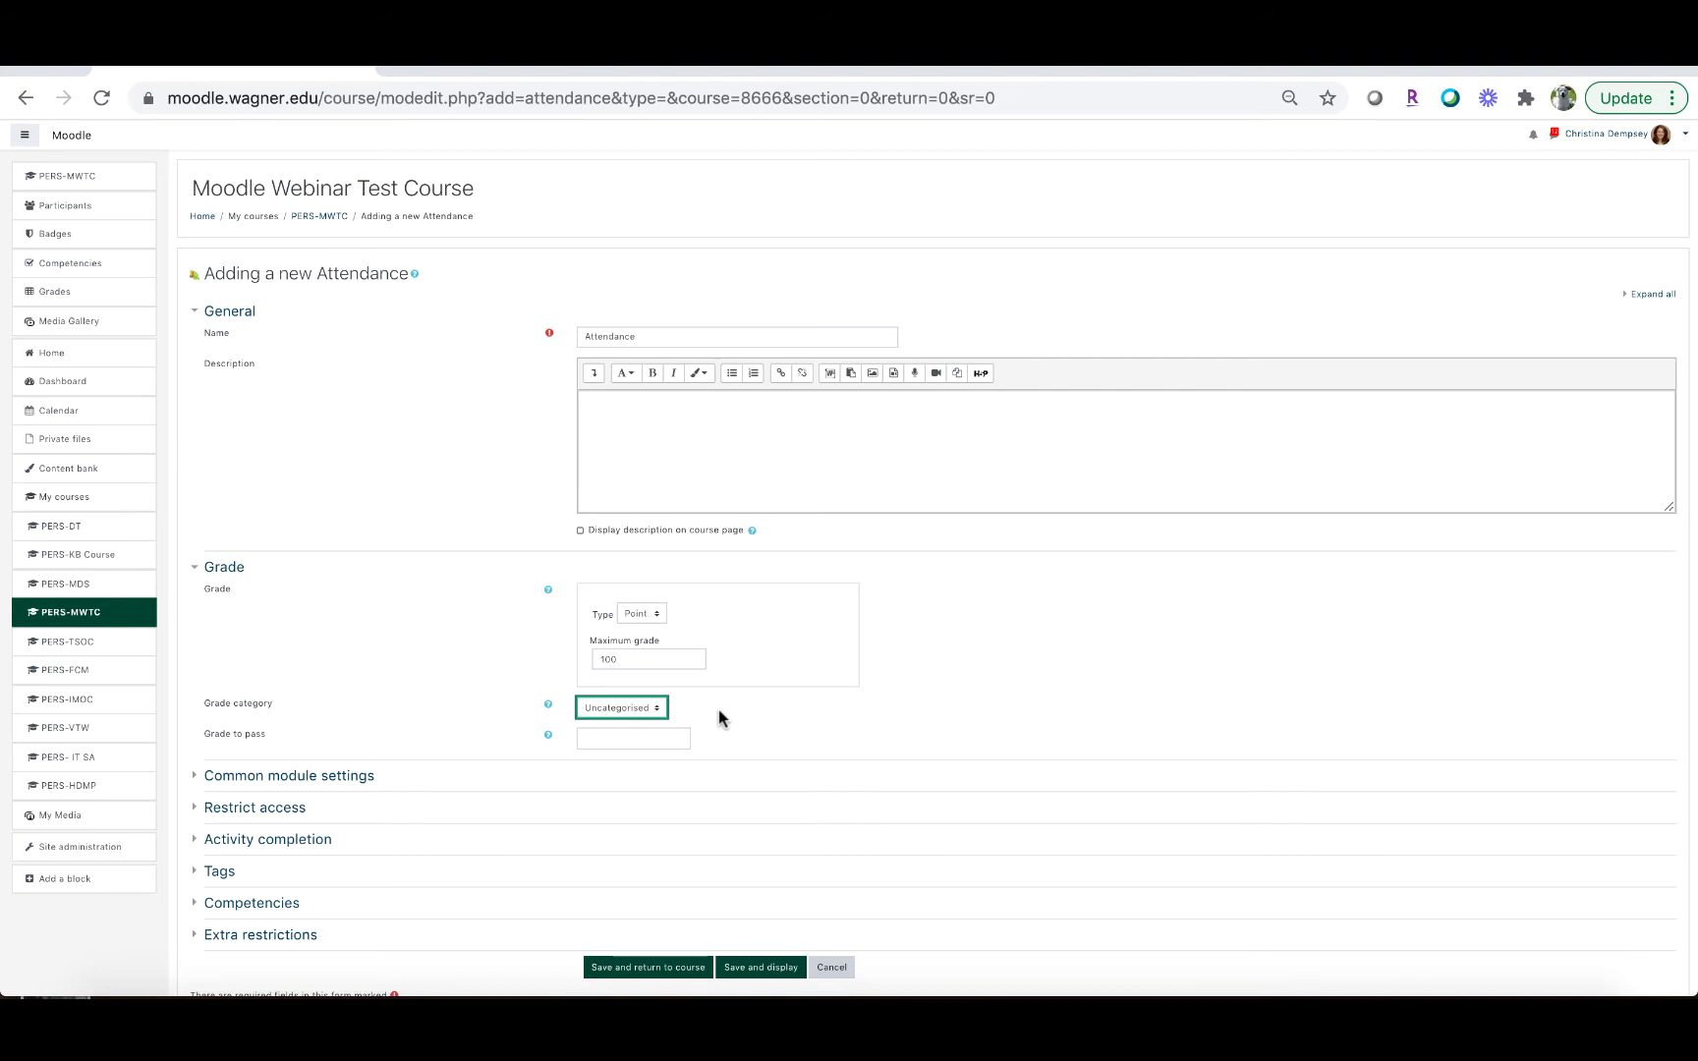
left_click(636, 615)
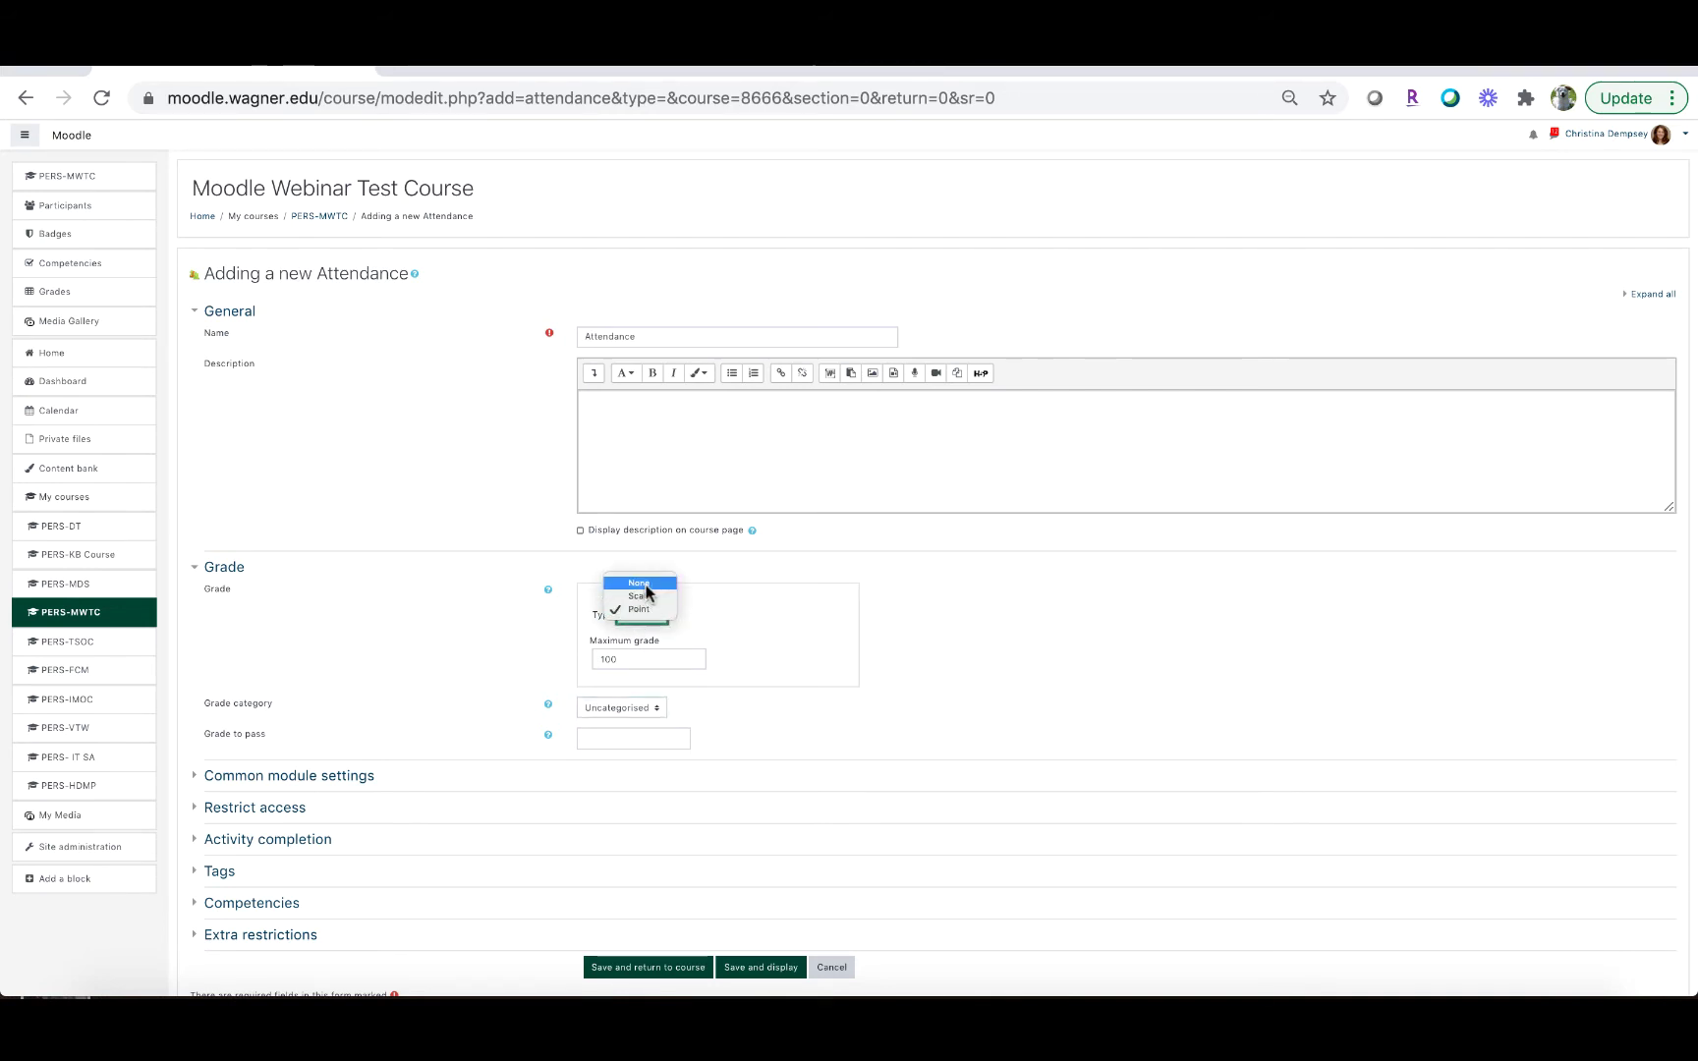
left_click(639, 584)
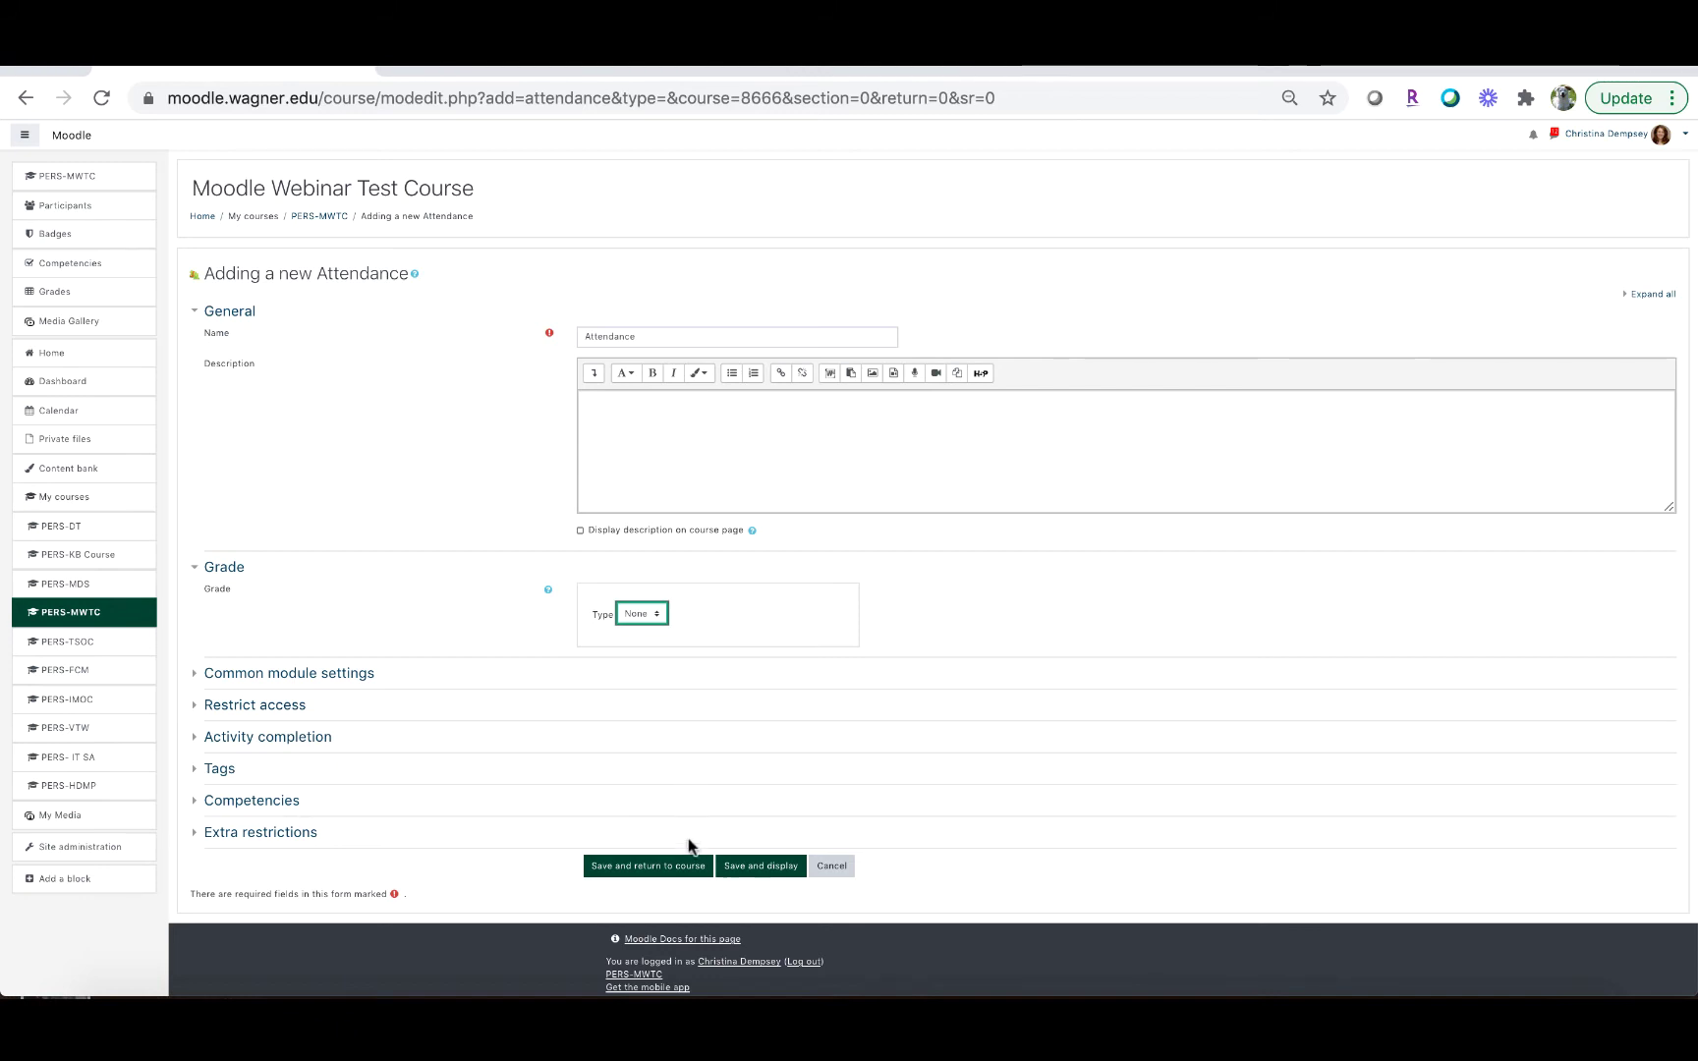
left_click(680, 864)
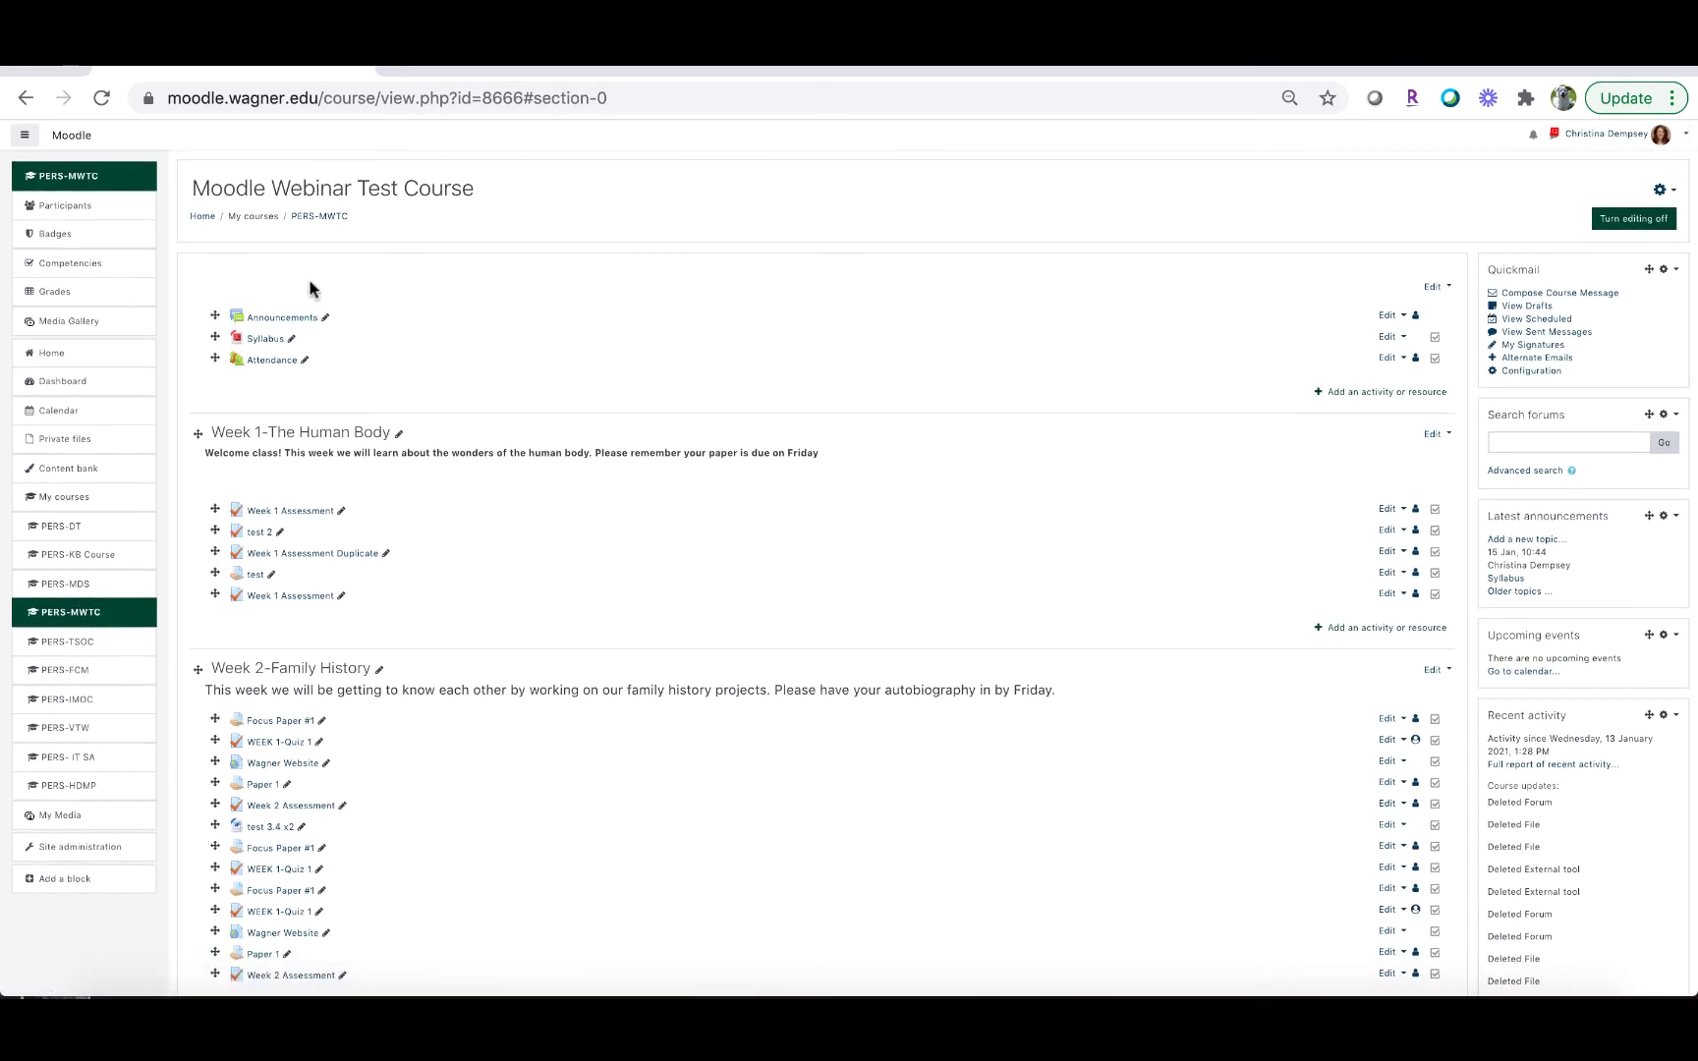
Open the Attendance activity and go to its Add session form.
left_click(276, 361)
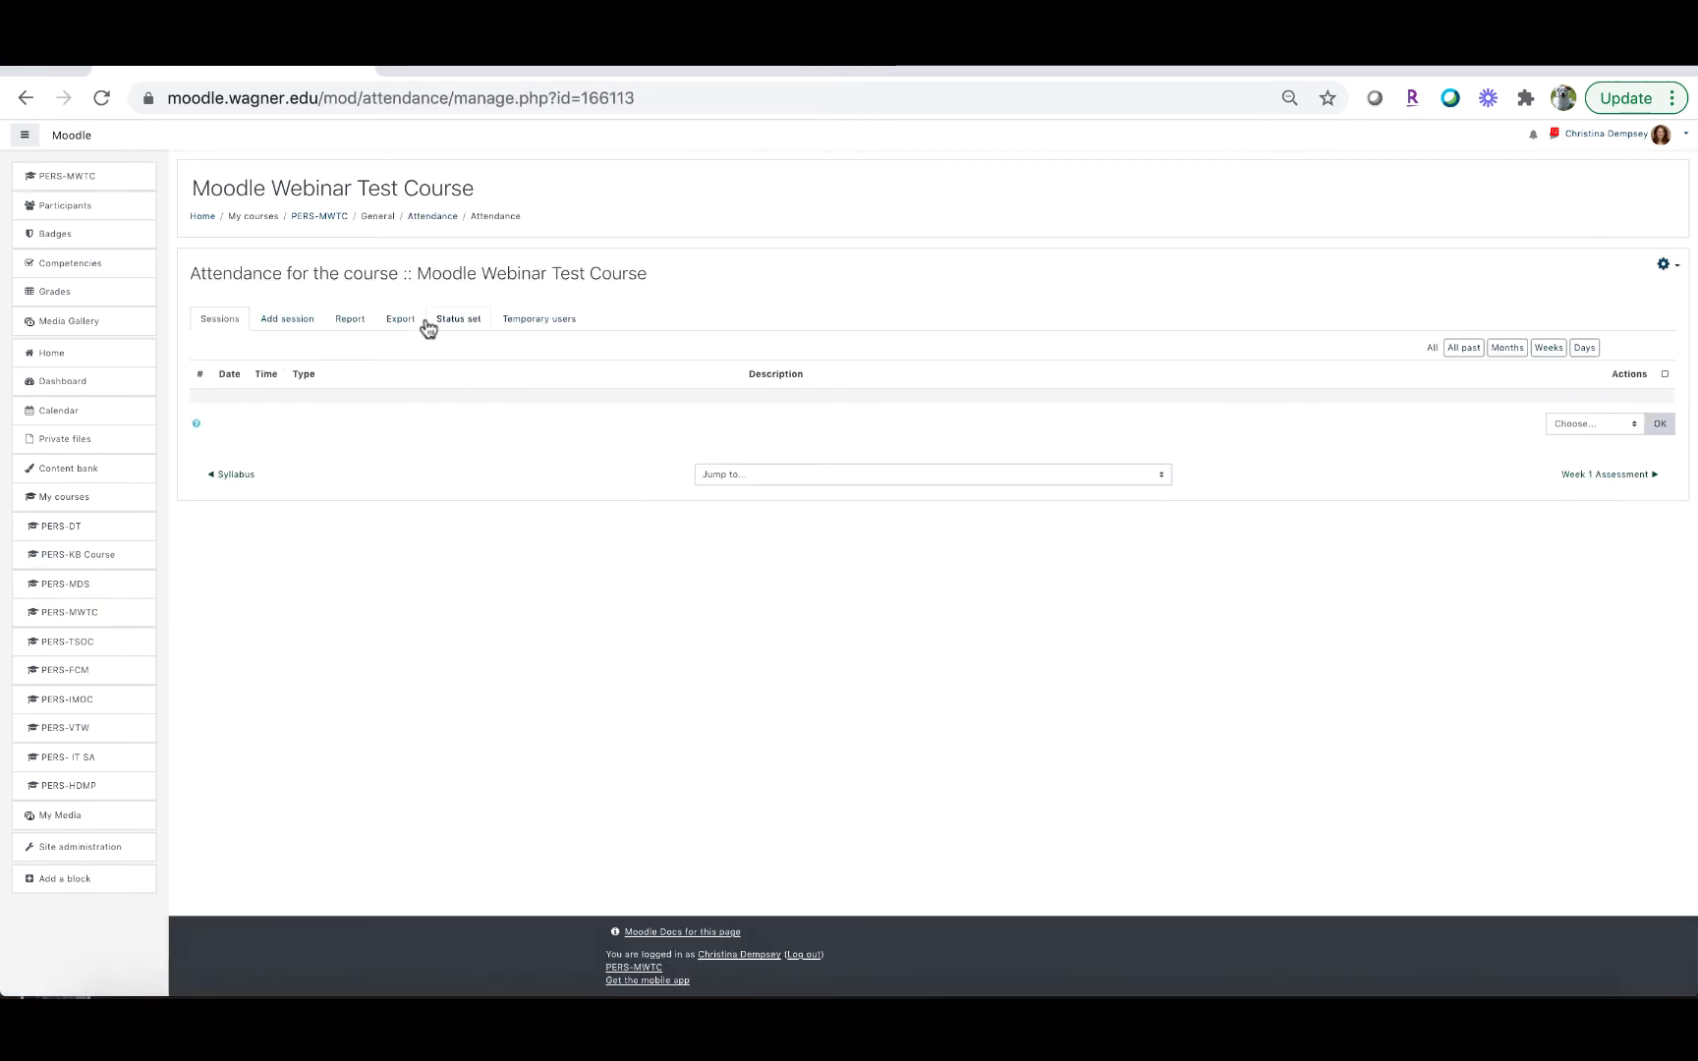
left_click(274, 326)
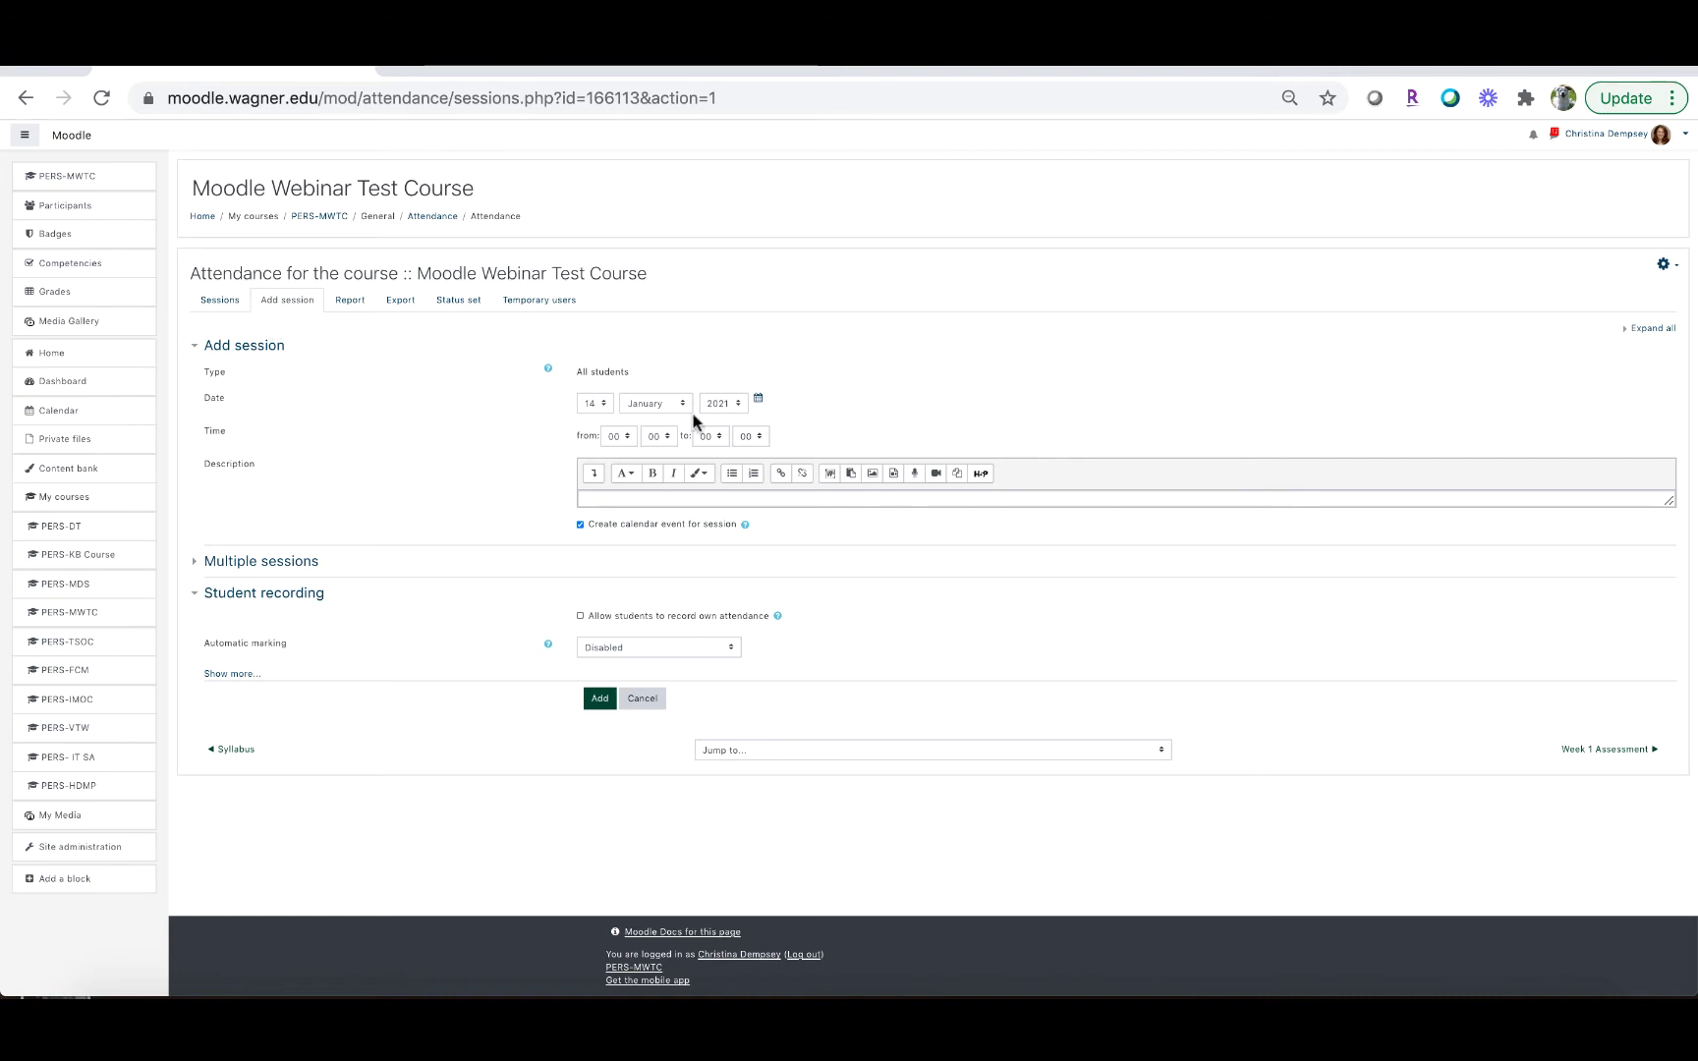
Date the session 15 February 2021, running from 08:30 to 10:00.
left_click(628, 405)
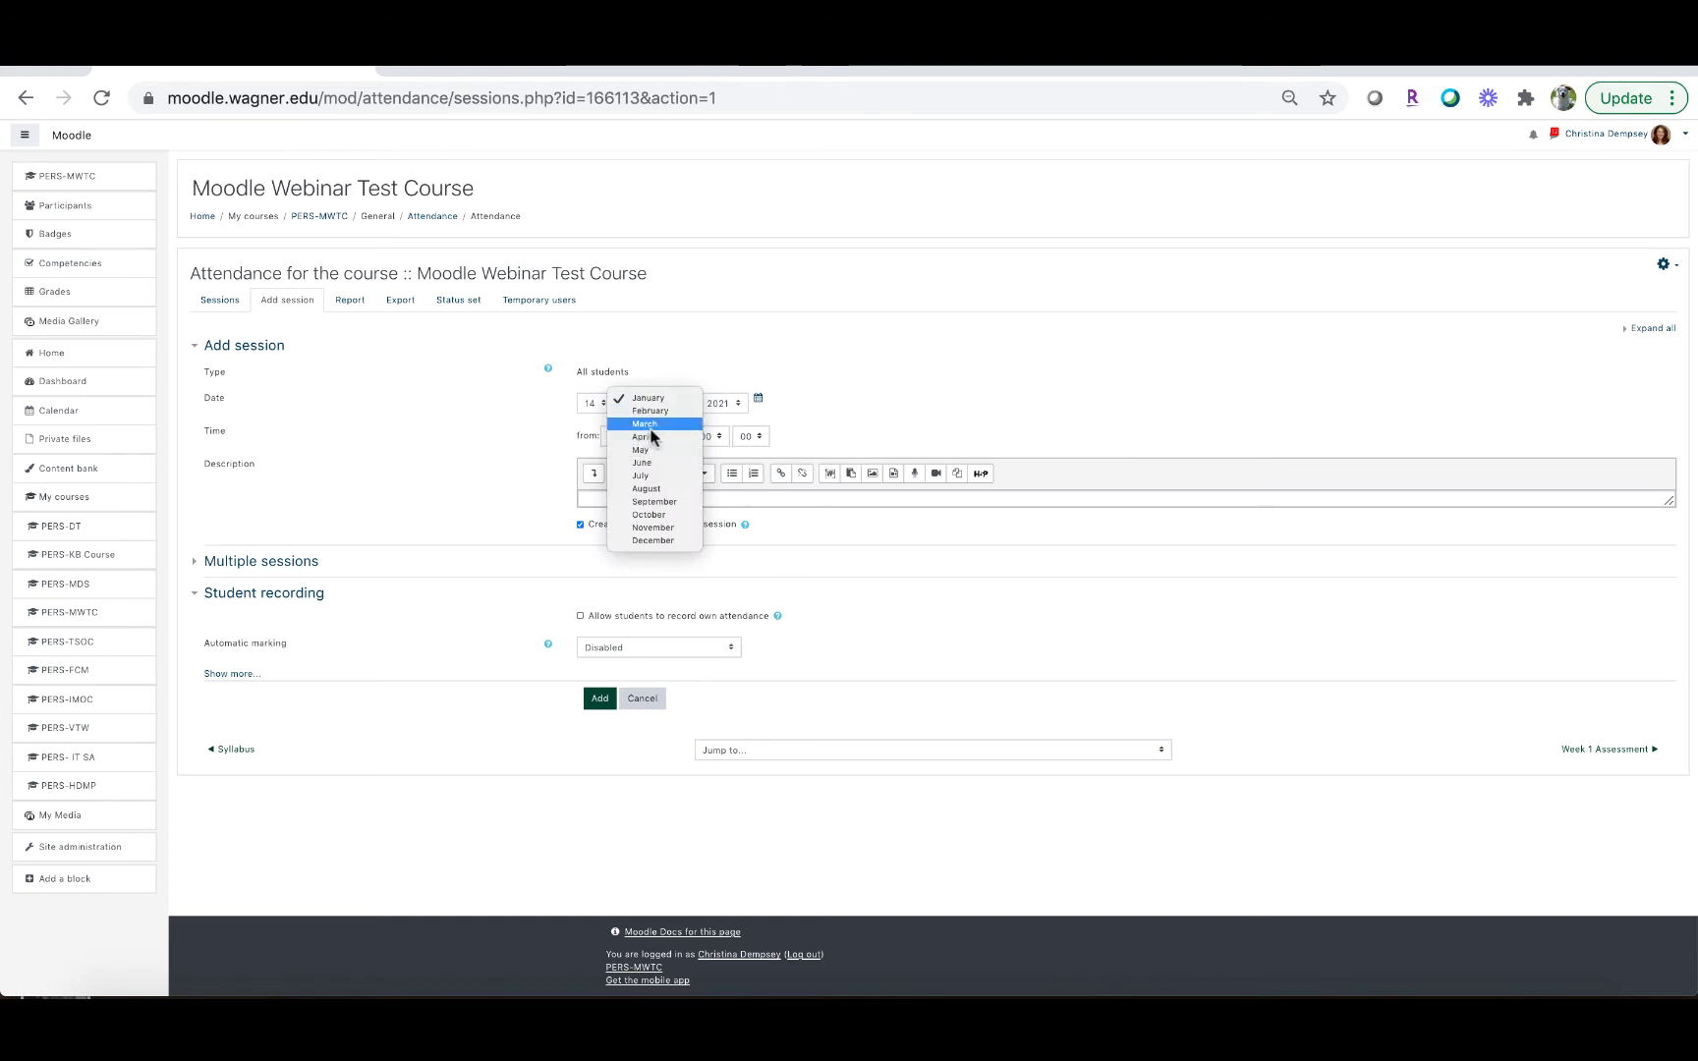
left_click(659, 411)
left_click(594, 402)
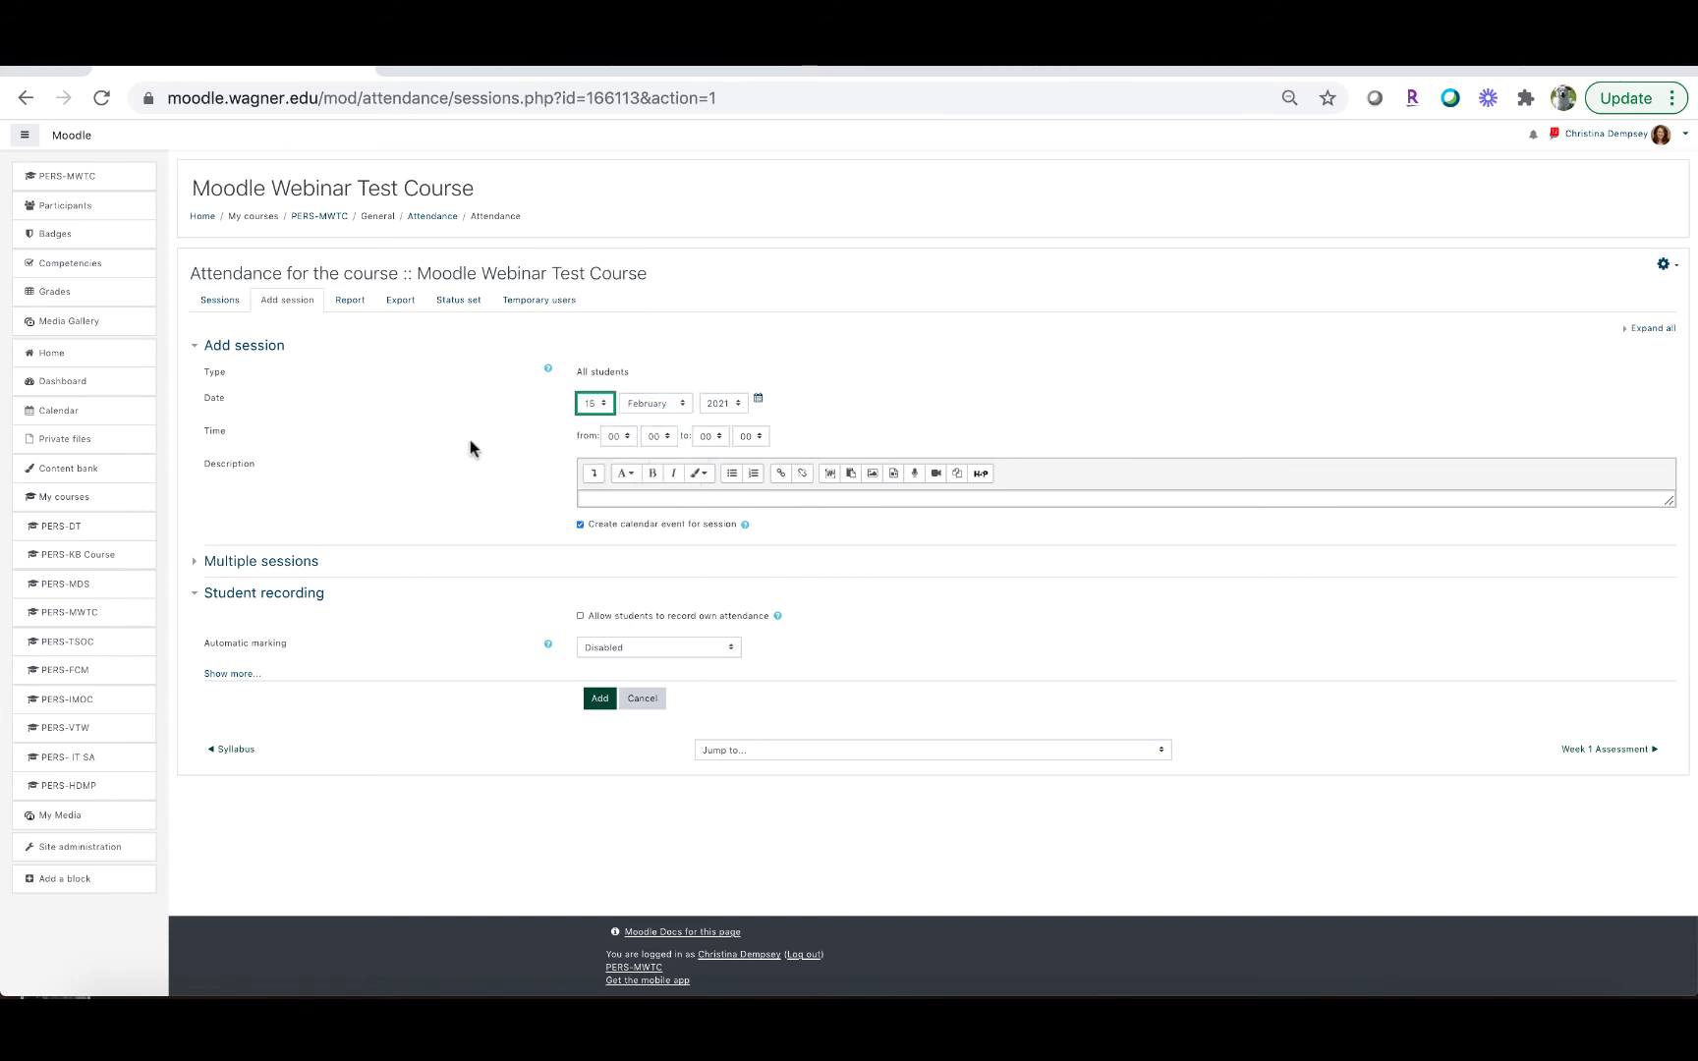
left_click(620, 438)
left_click(634, 540)
left_click(654, 437)
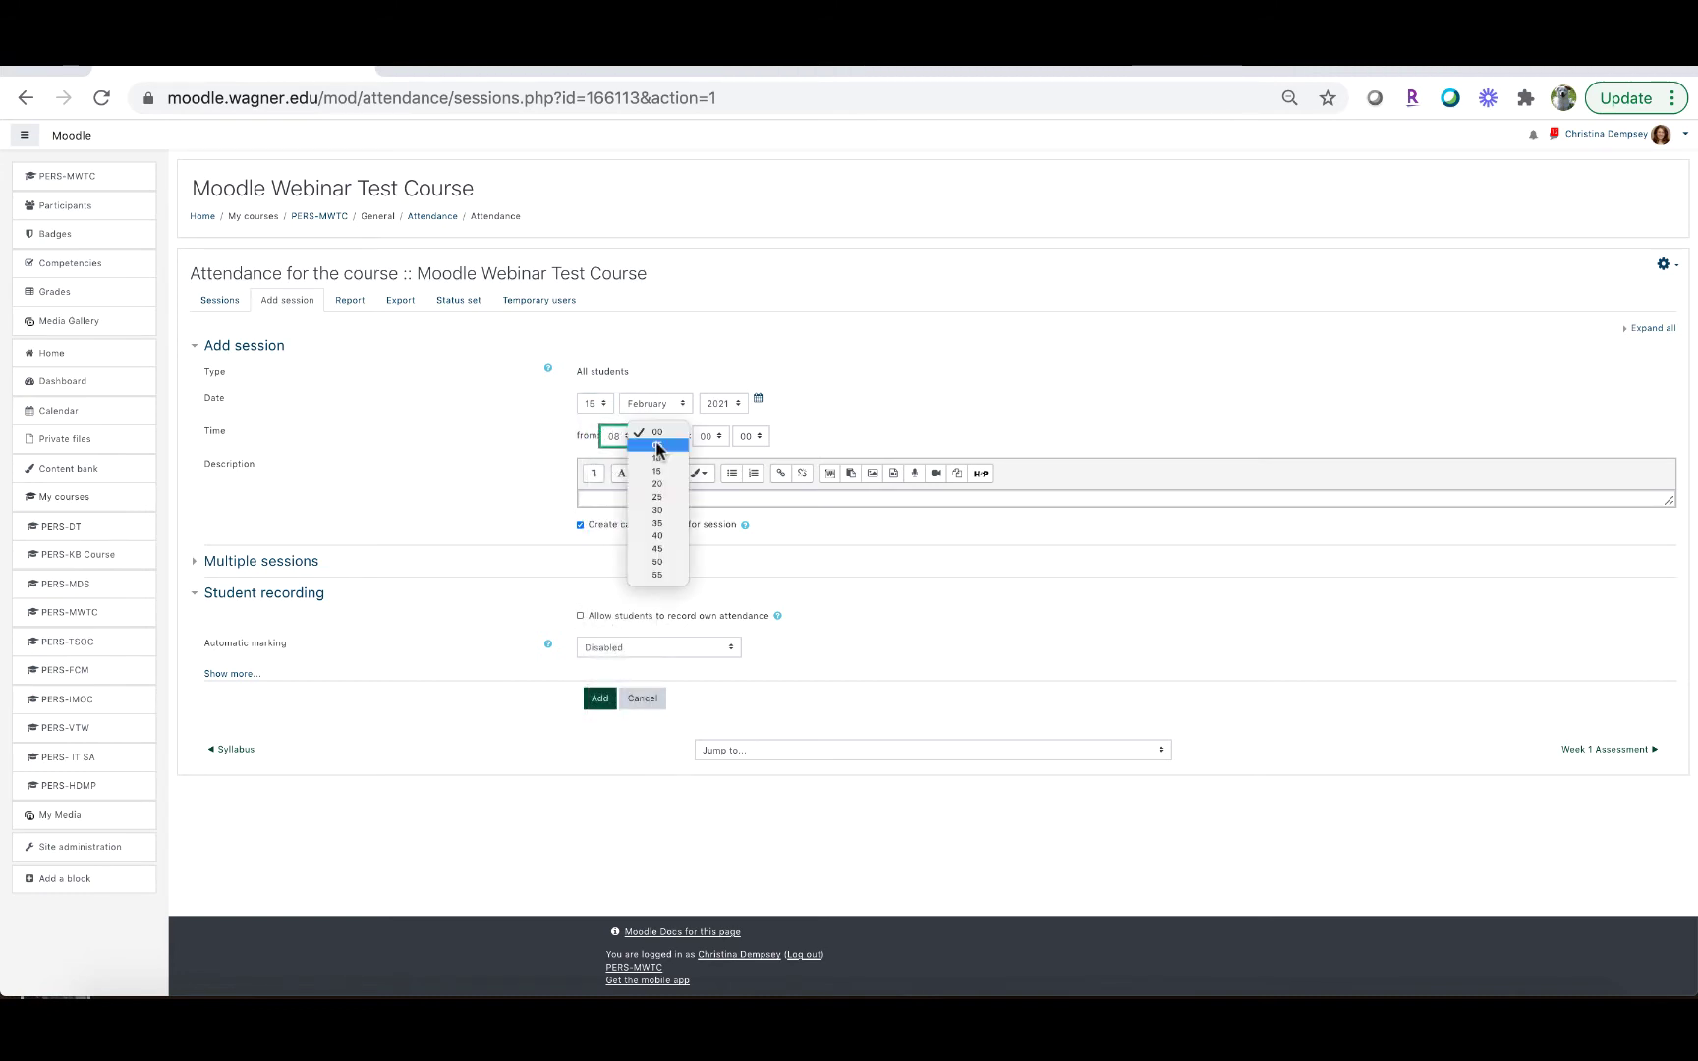
left_click(674, 511)
left_click(709, 437)
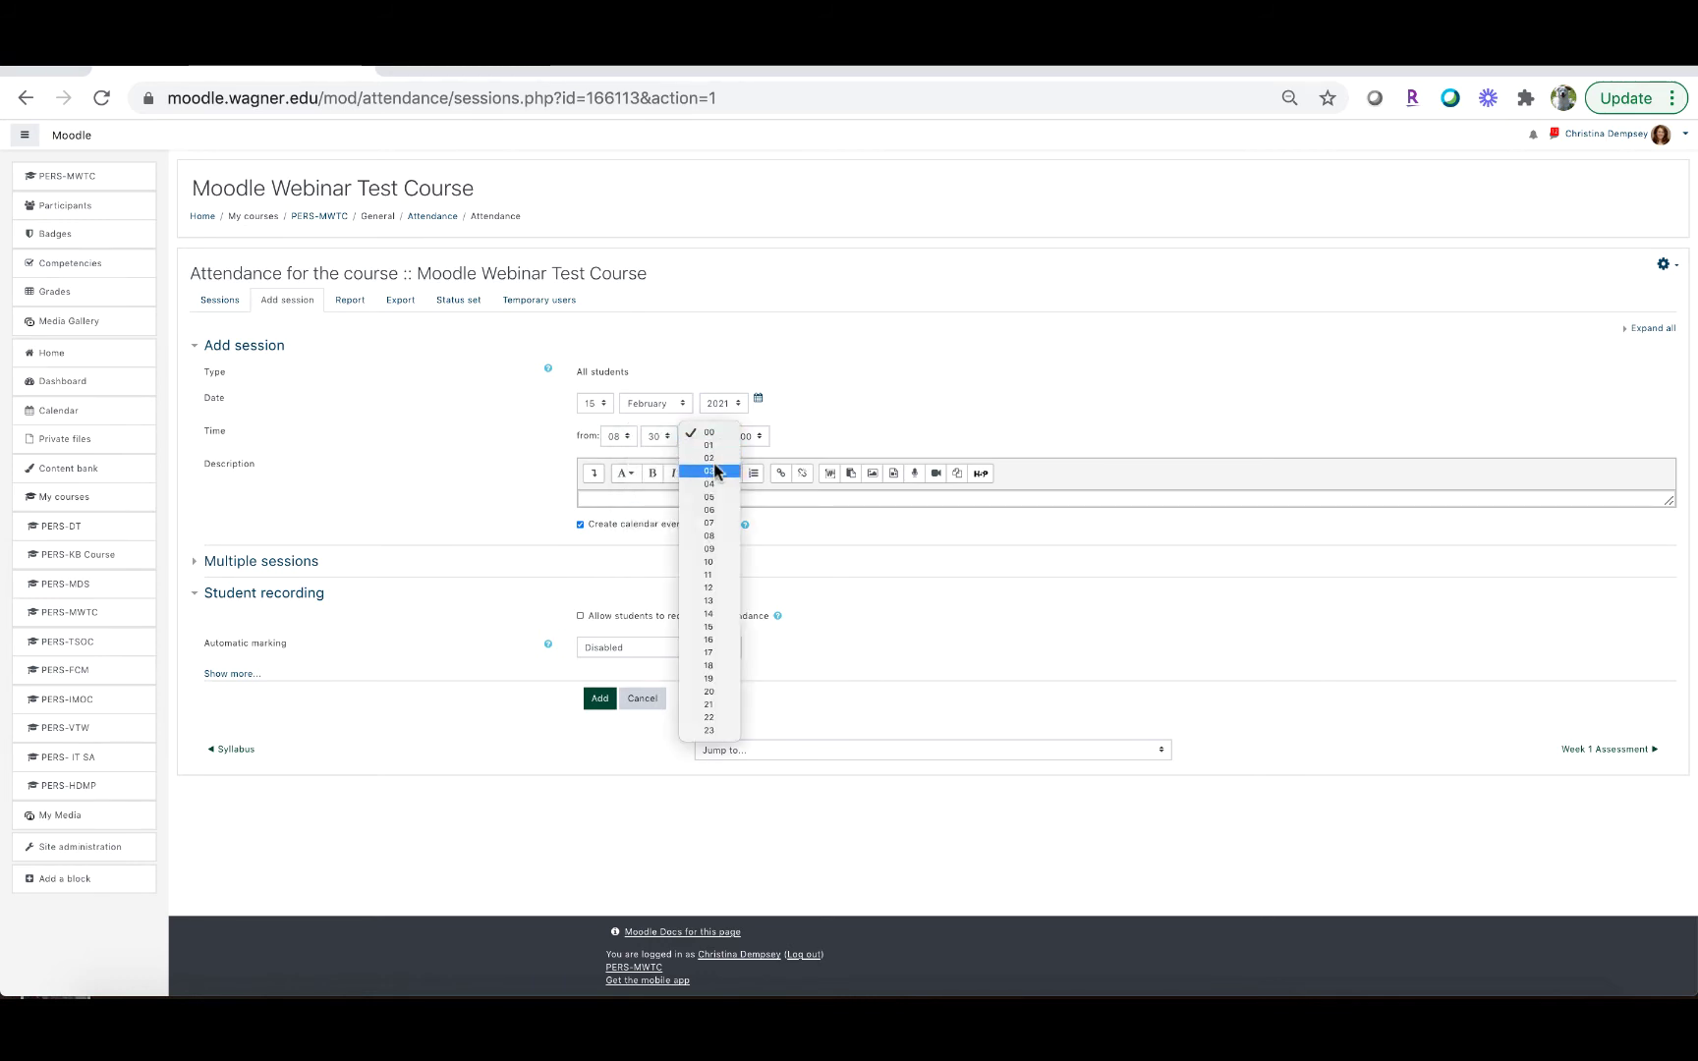
left_click(724, 561)
left_click(751, 439)
left_click(821, 420)
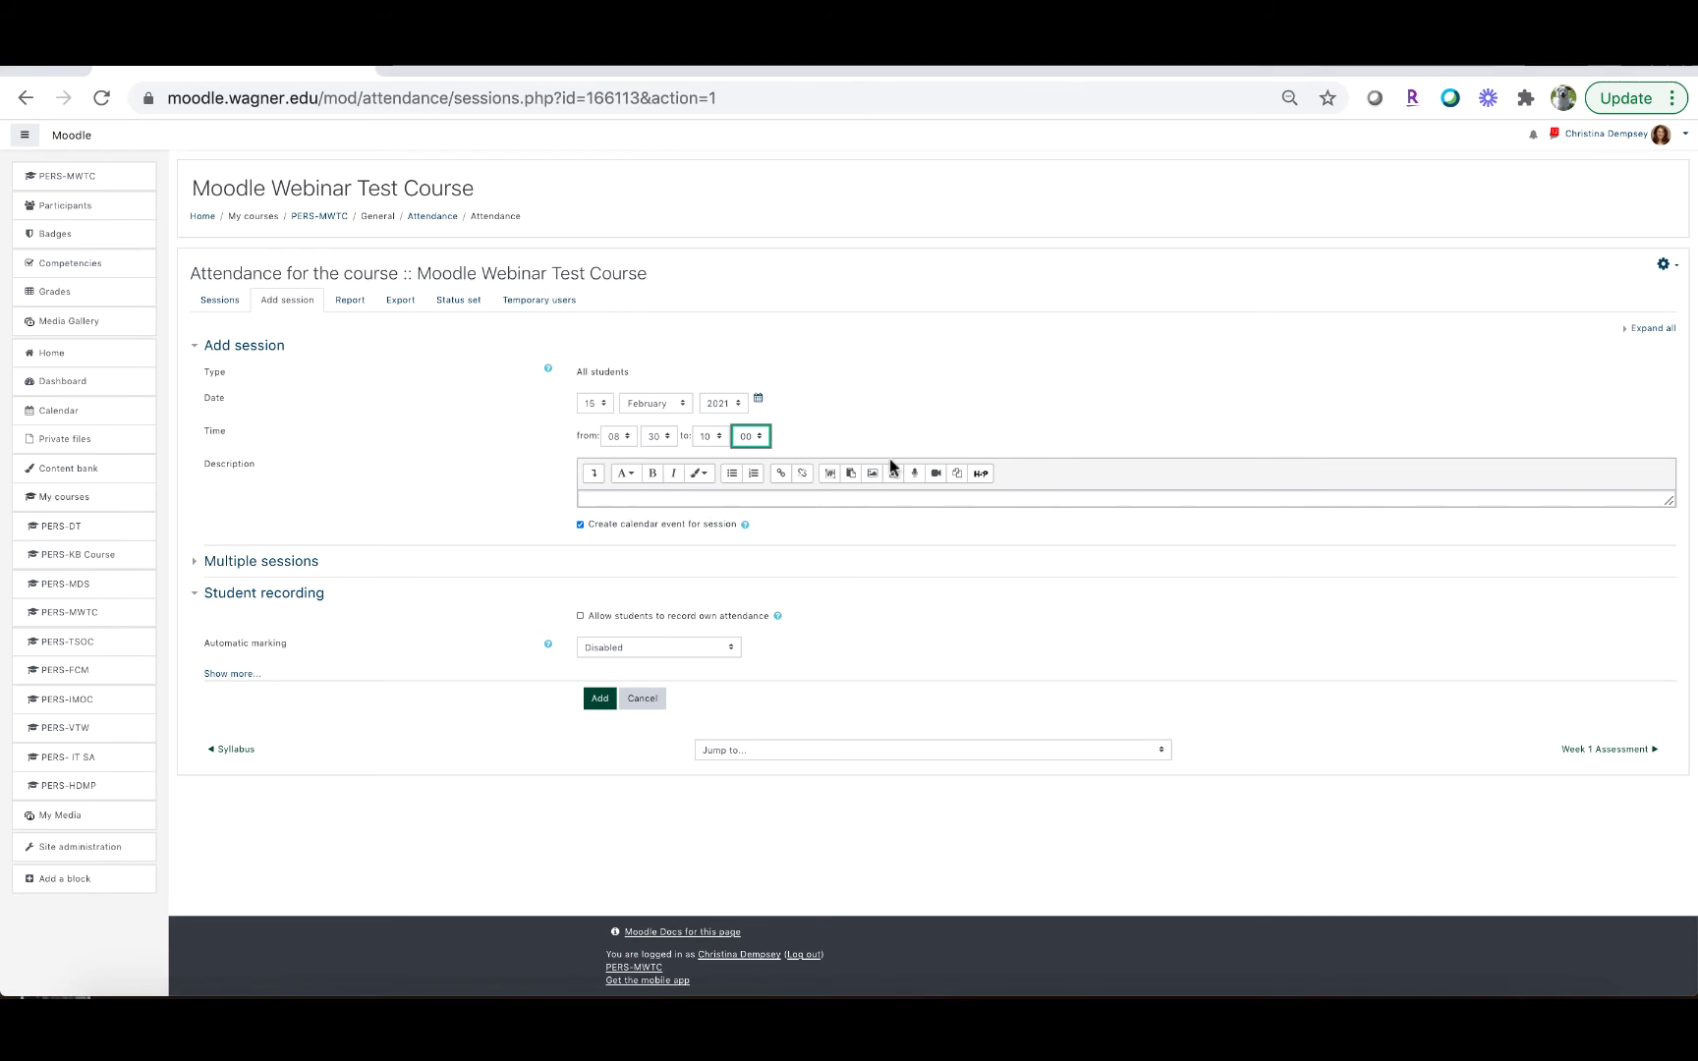
Repeat the session every Monday and Wednesday until 1 May 2021 and add the sessions.
left_click(289, 568)
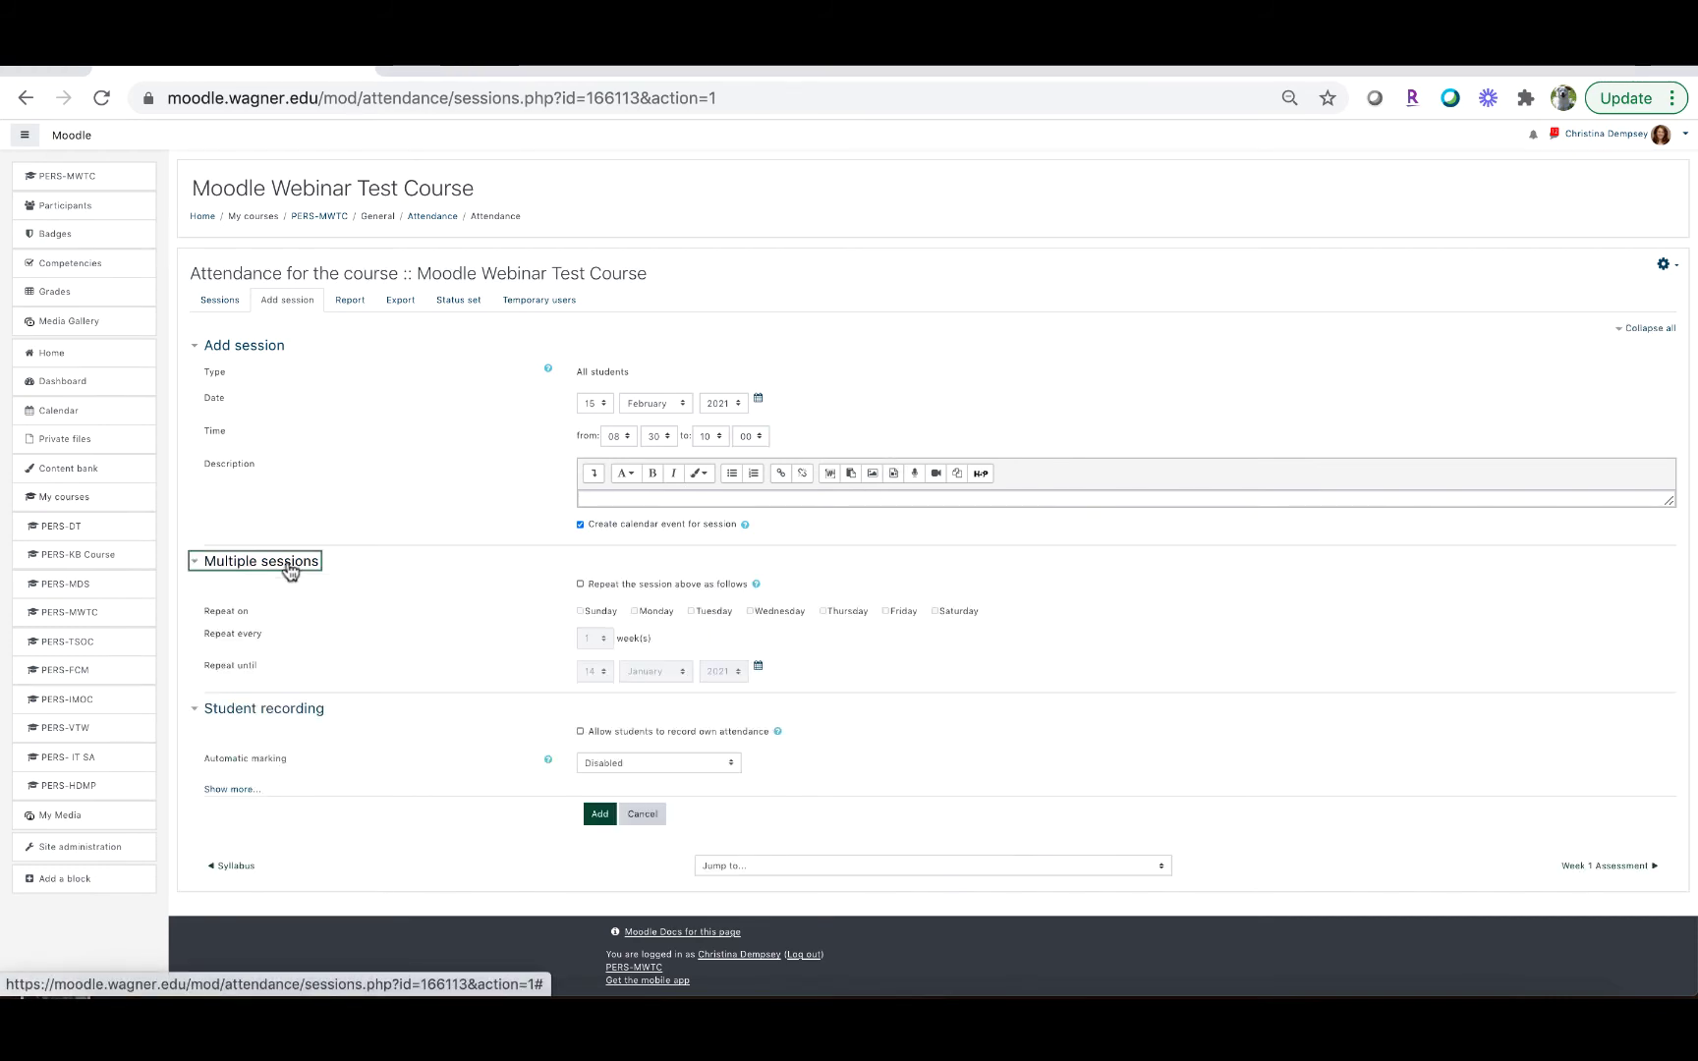
left_click(580, 583)
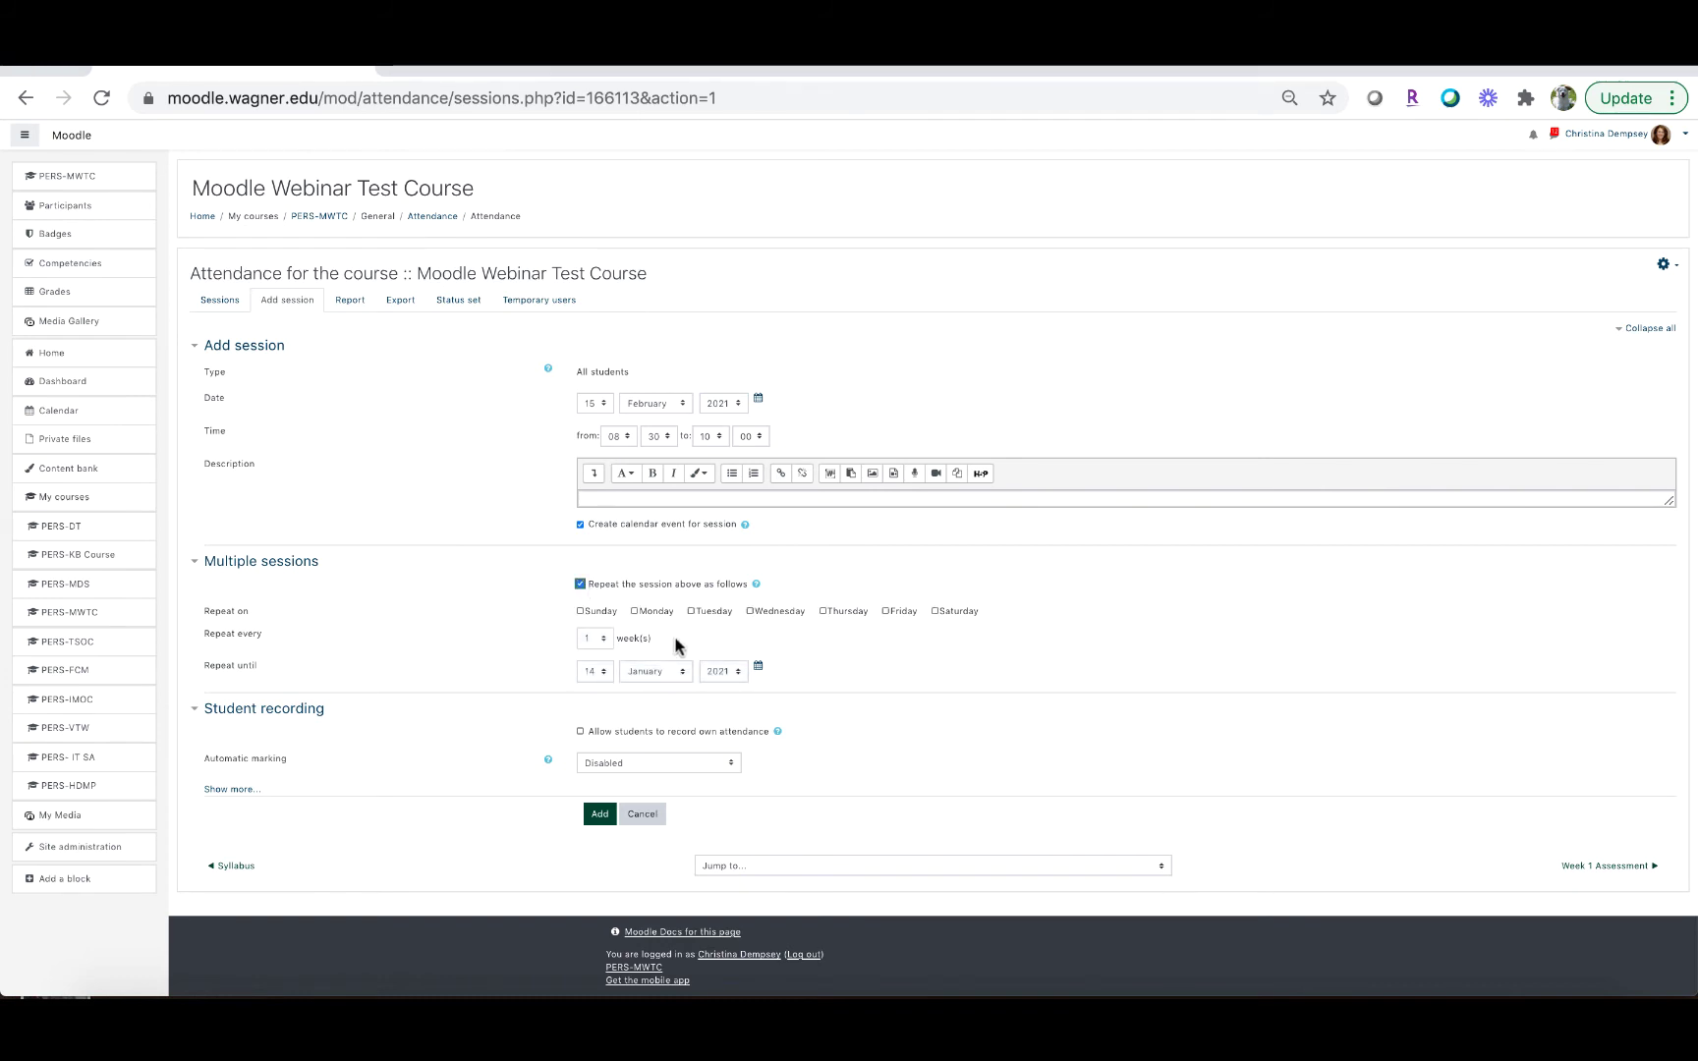
left_click(634, 612)
left_click(749, 611)
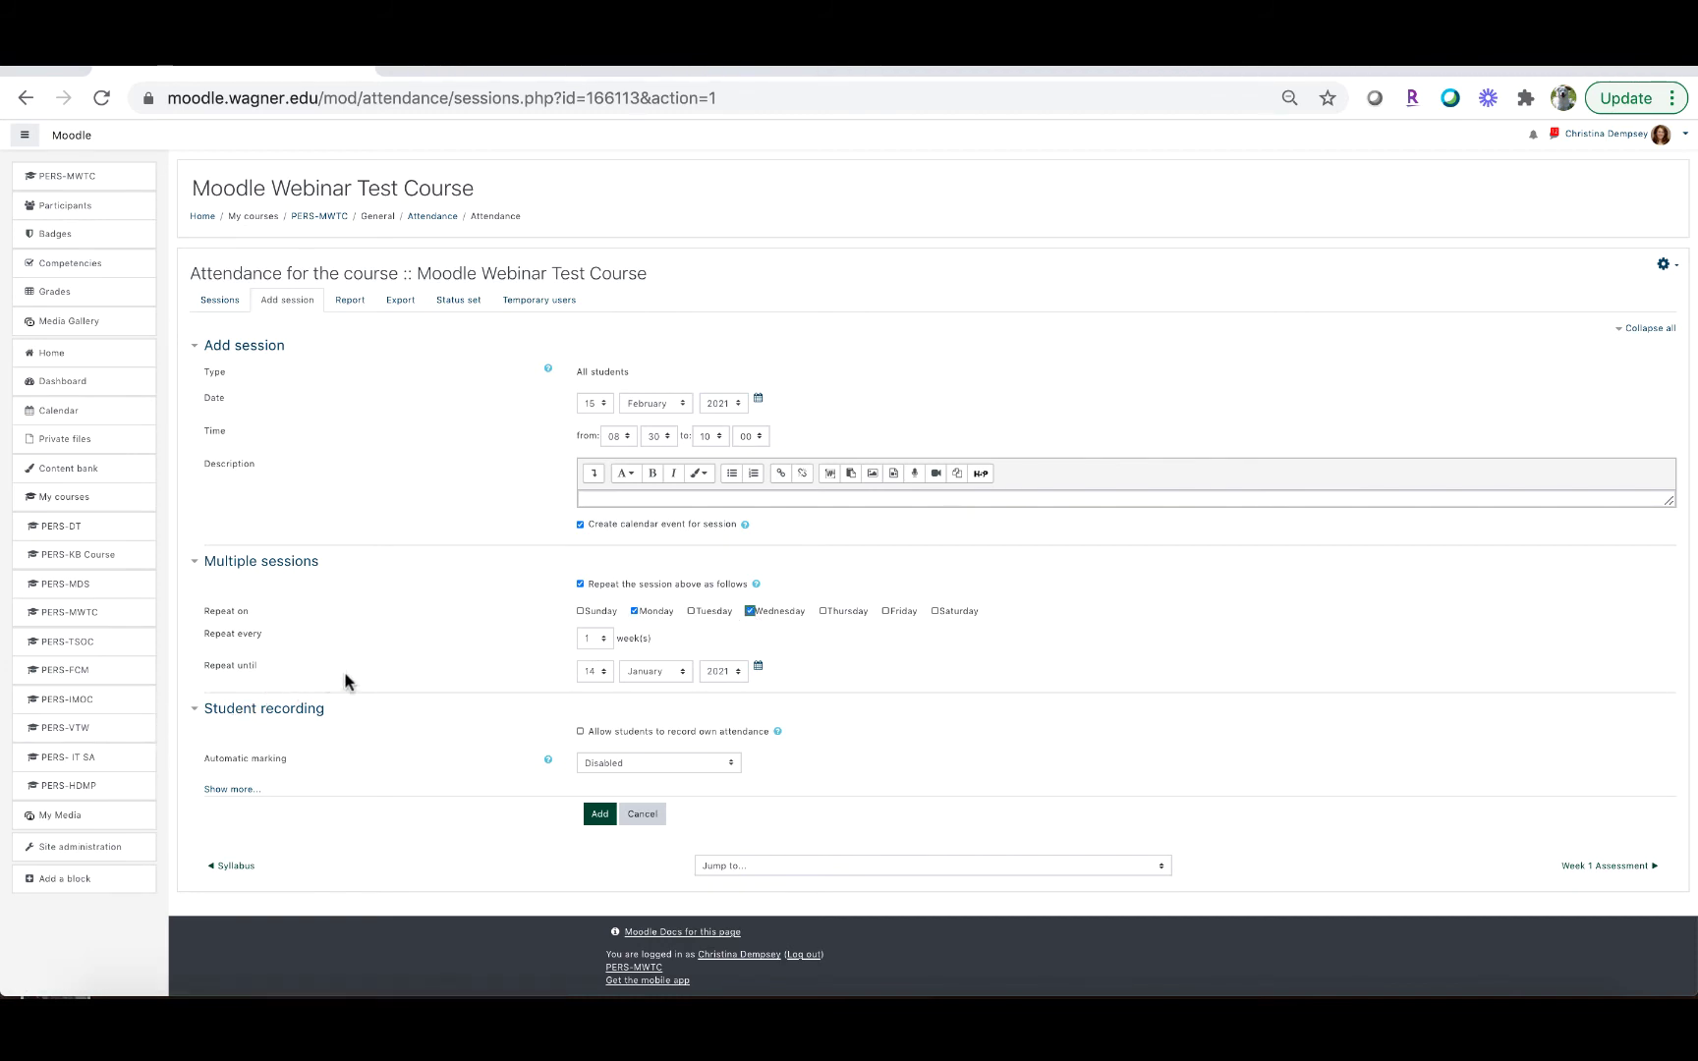
left_click(626, 671)
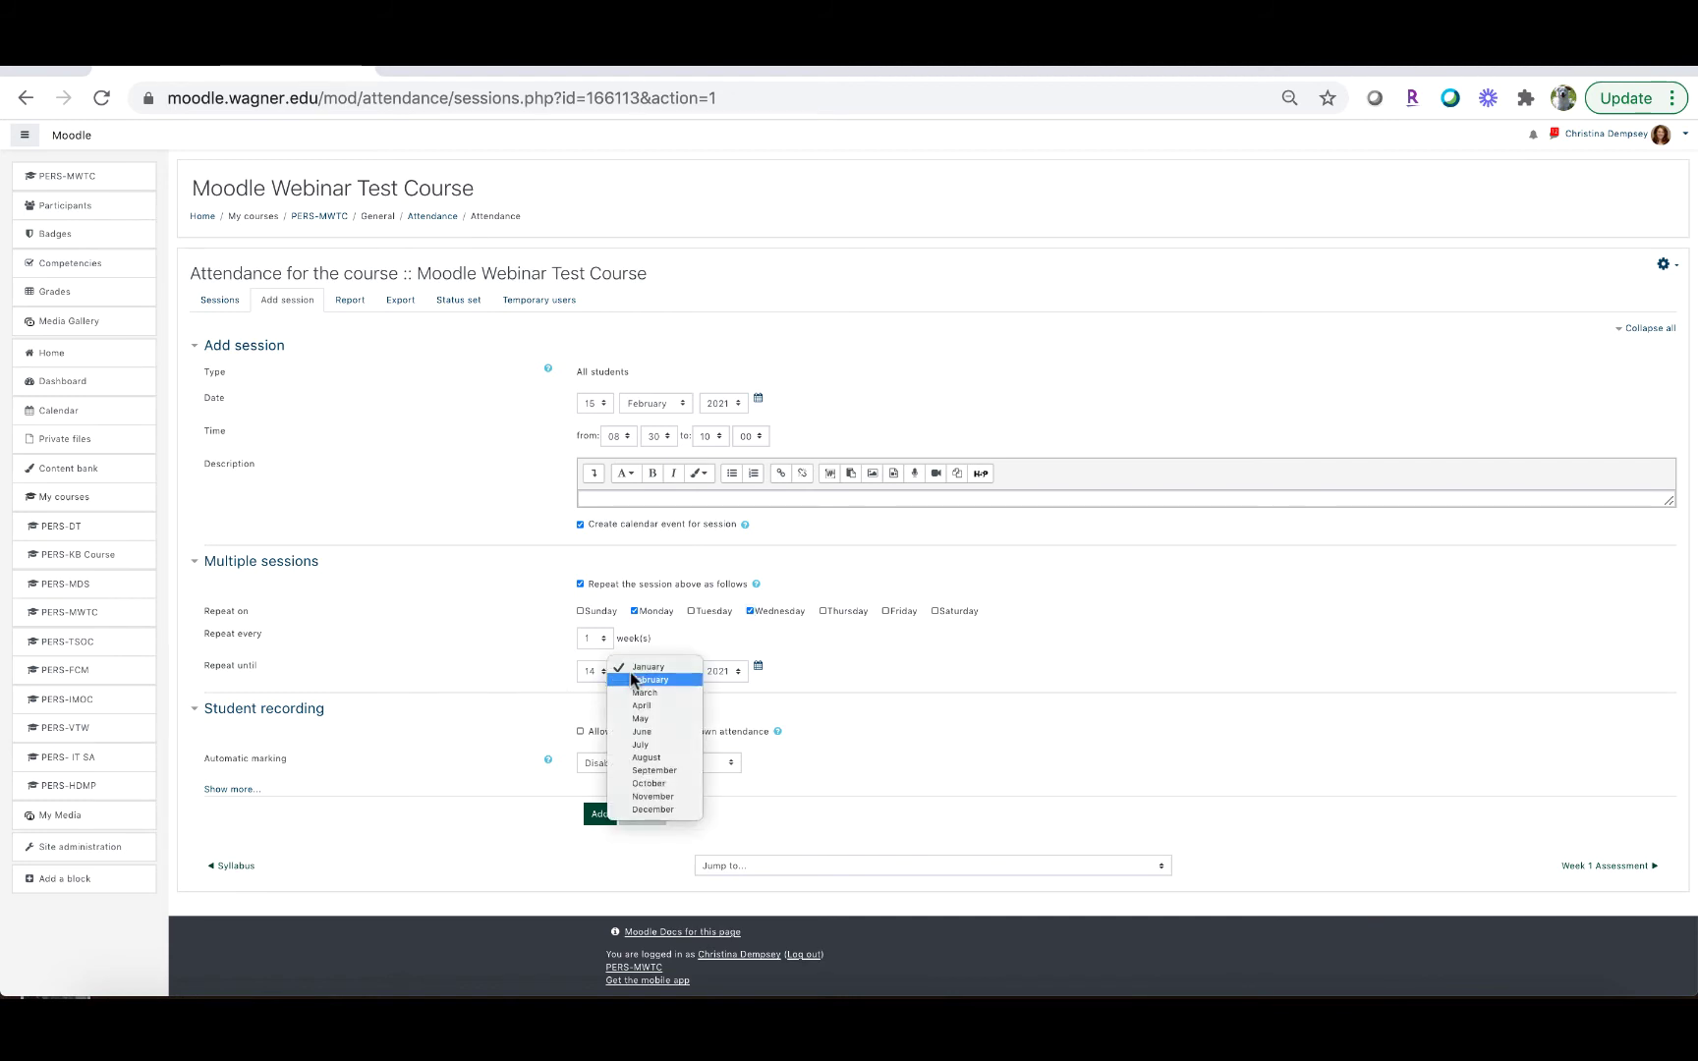
key("Escape")
type("may")
left_click(593, 672)
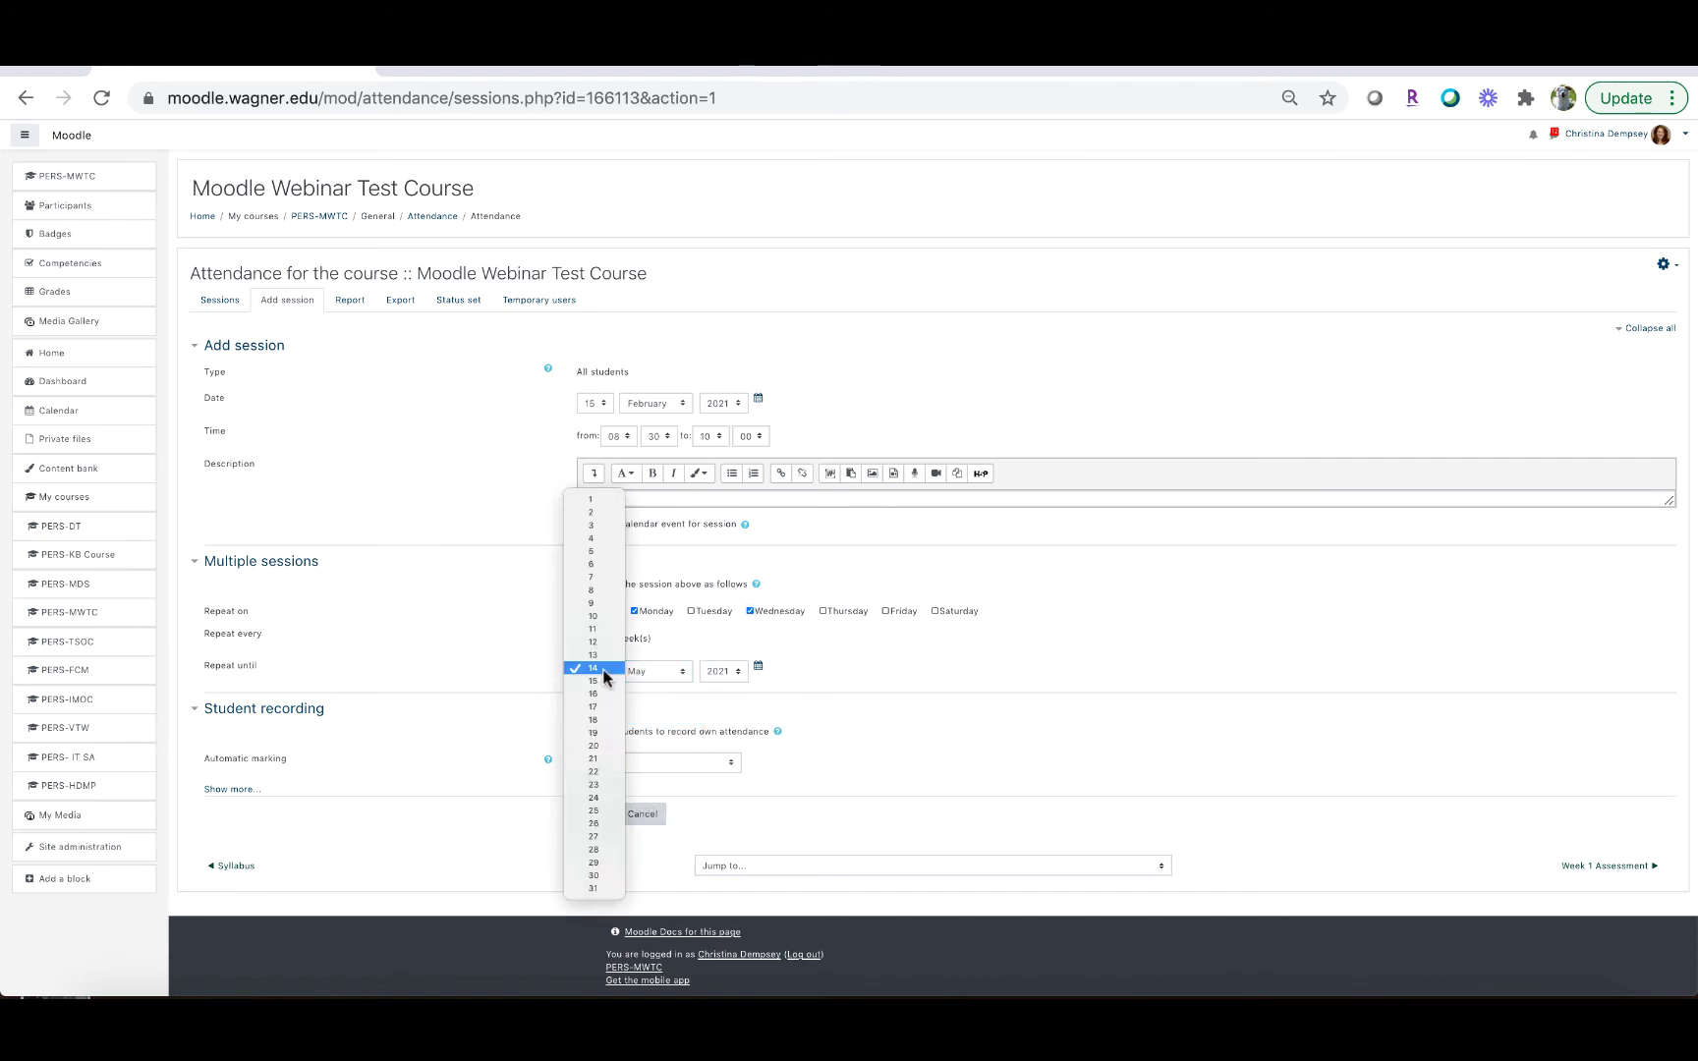
left_click(618, 500)
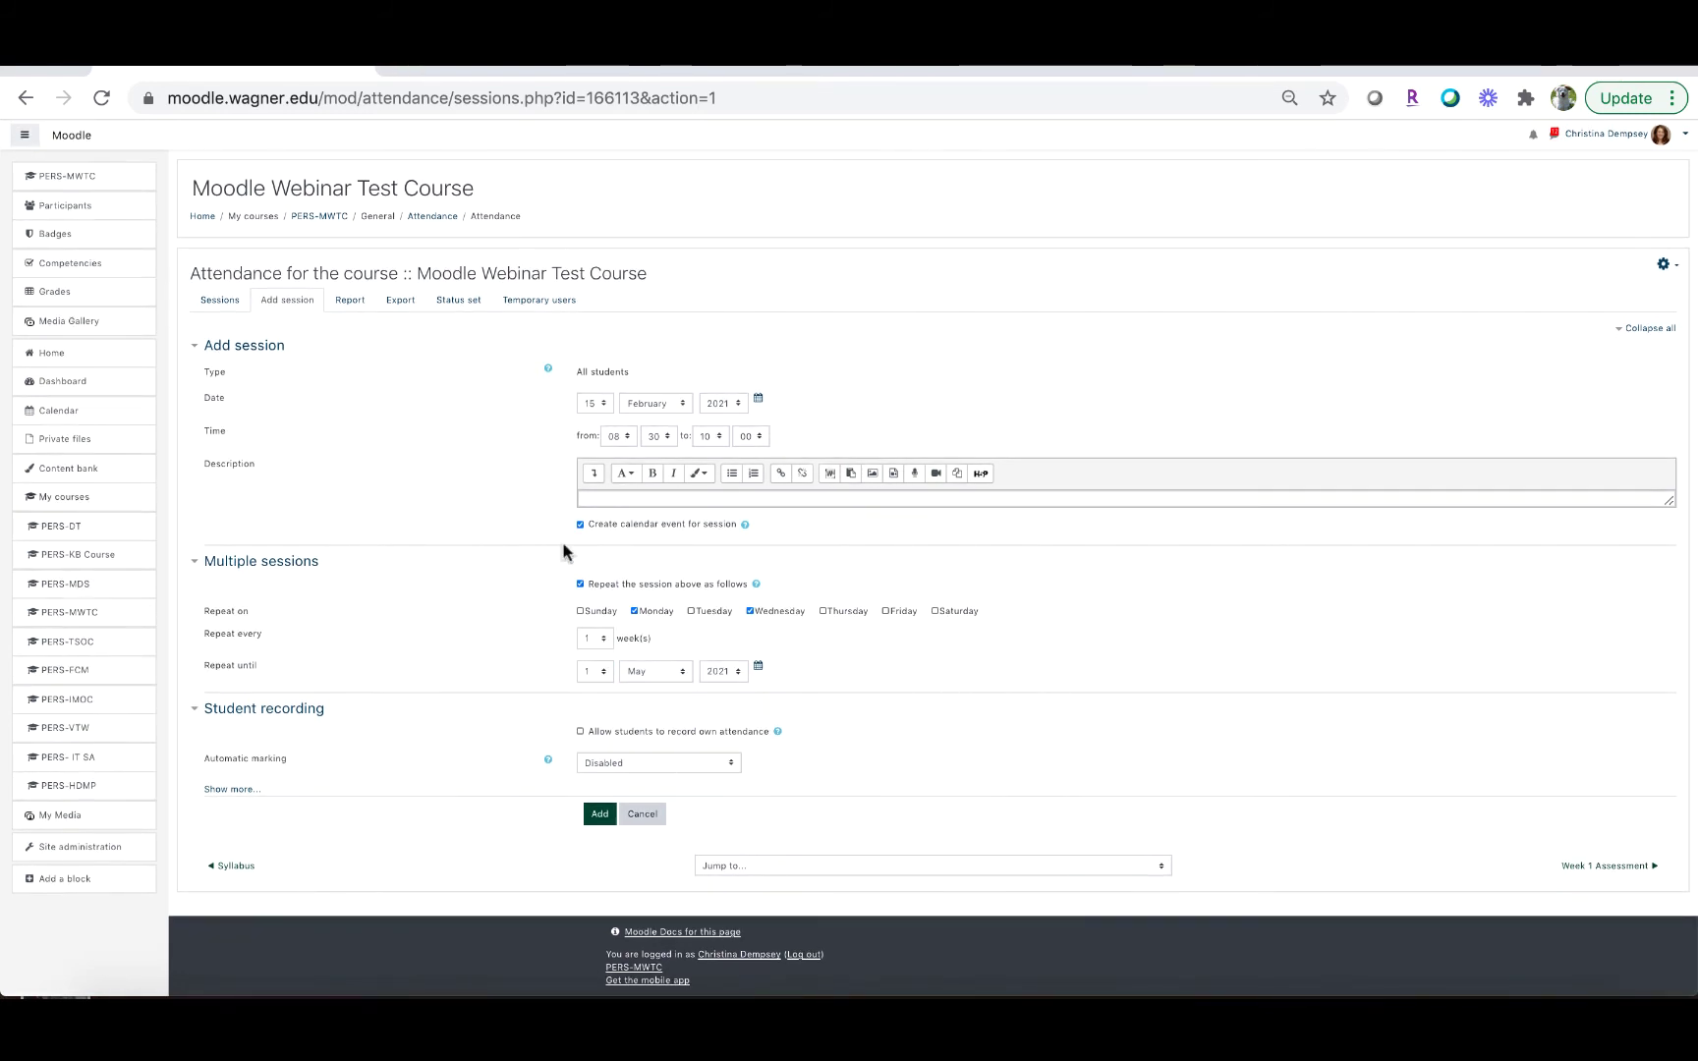
left_click(596, 816)
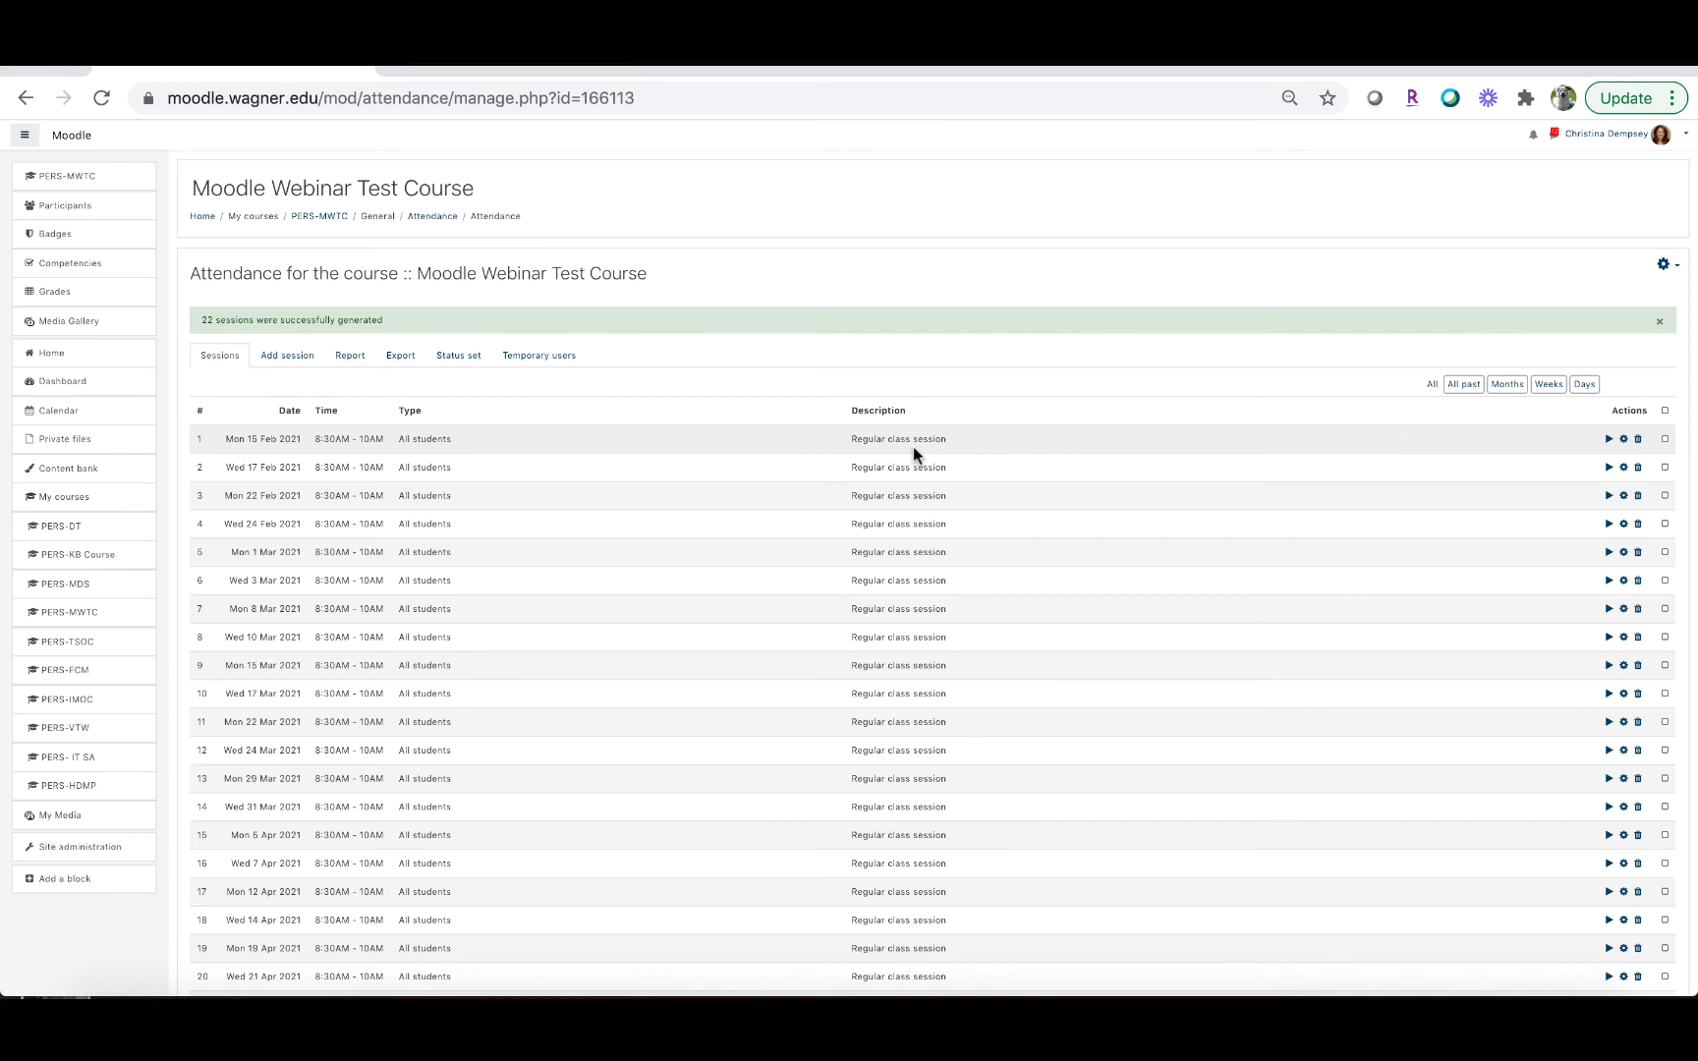
Go to the Attendance activity's Status set page.
left_click(451, 356)
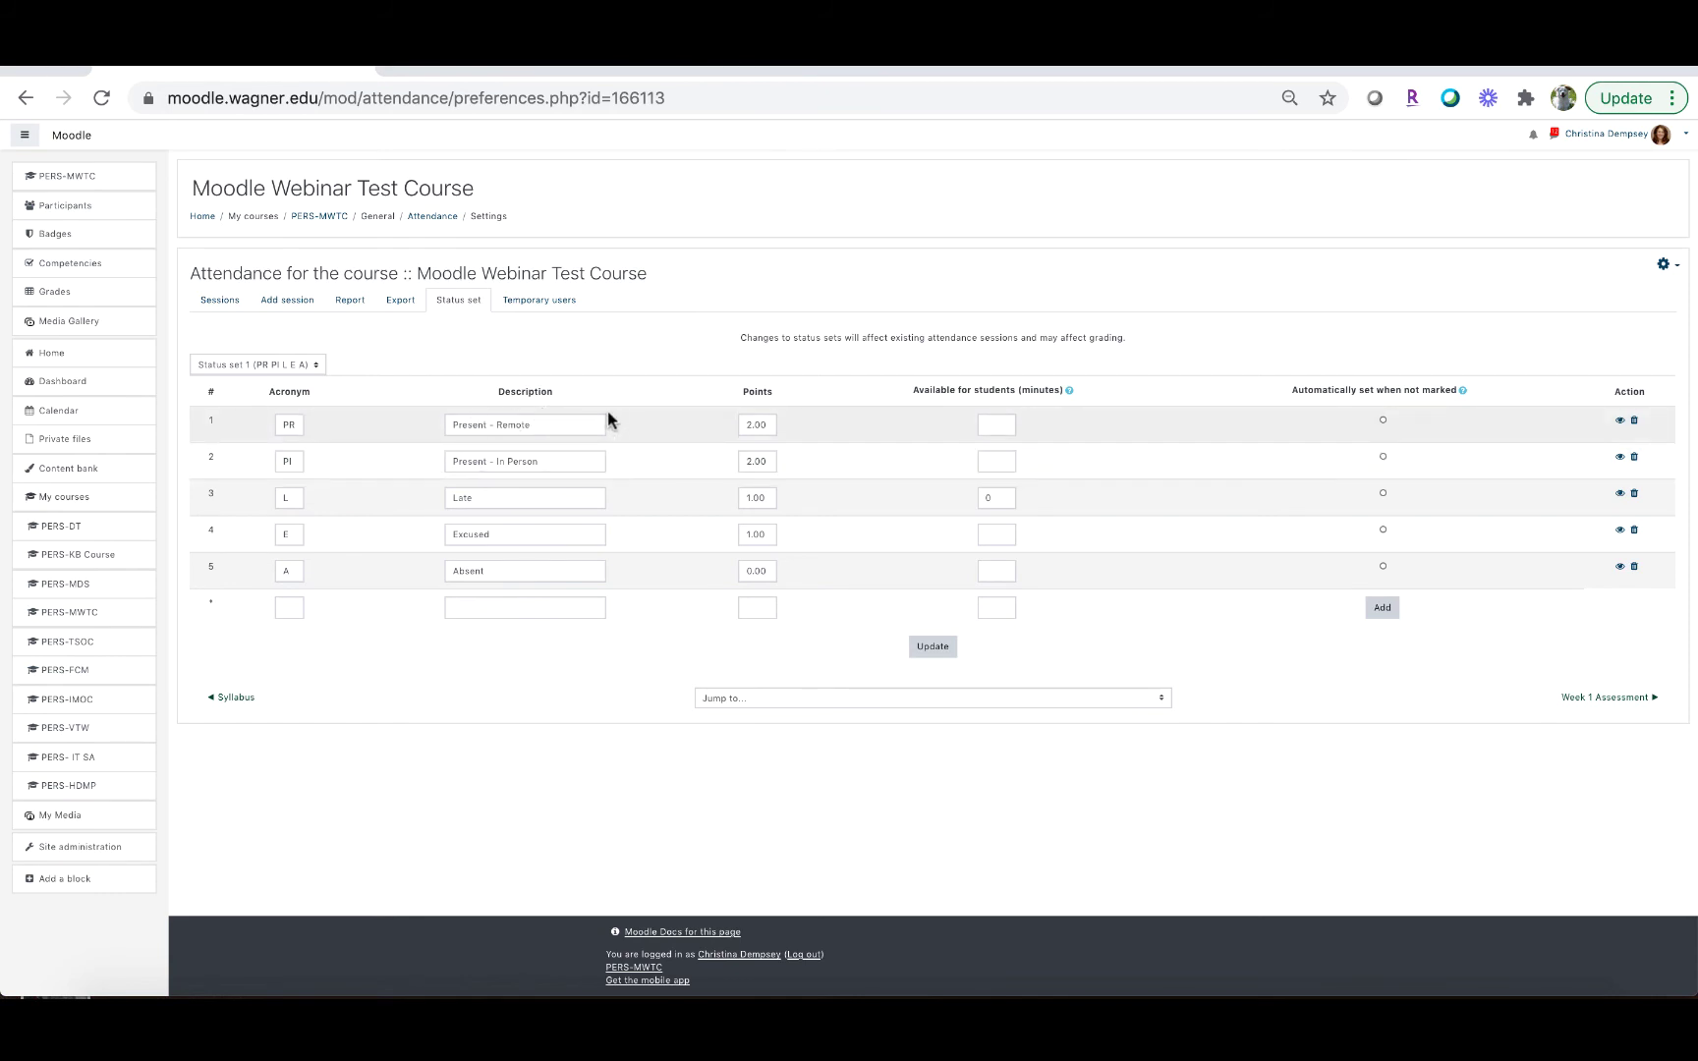
Delete the Excused status, confirm the deletion, and update the status set.
left_click(564, 423)
left_click(565, 453)
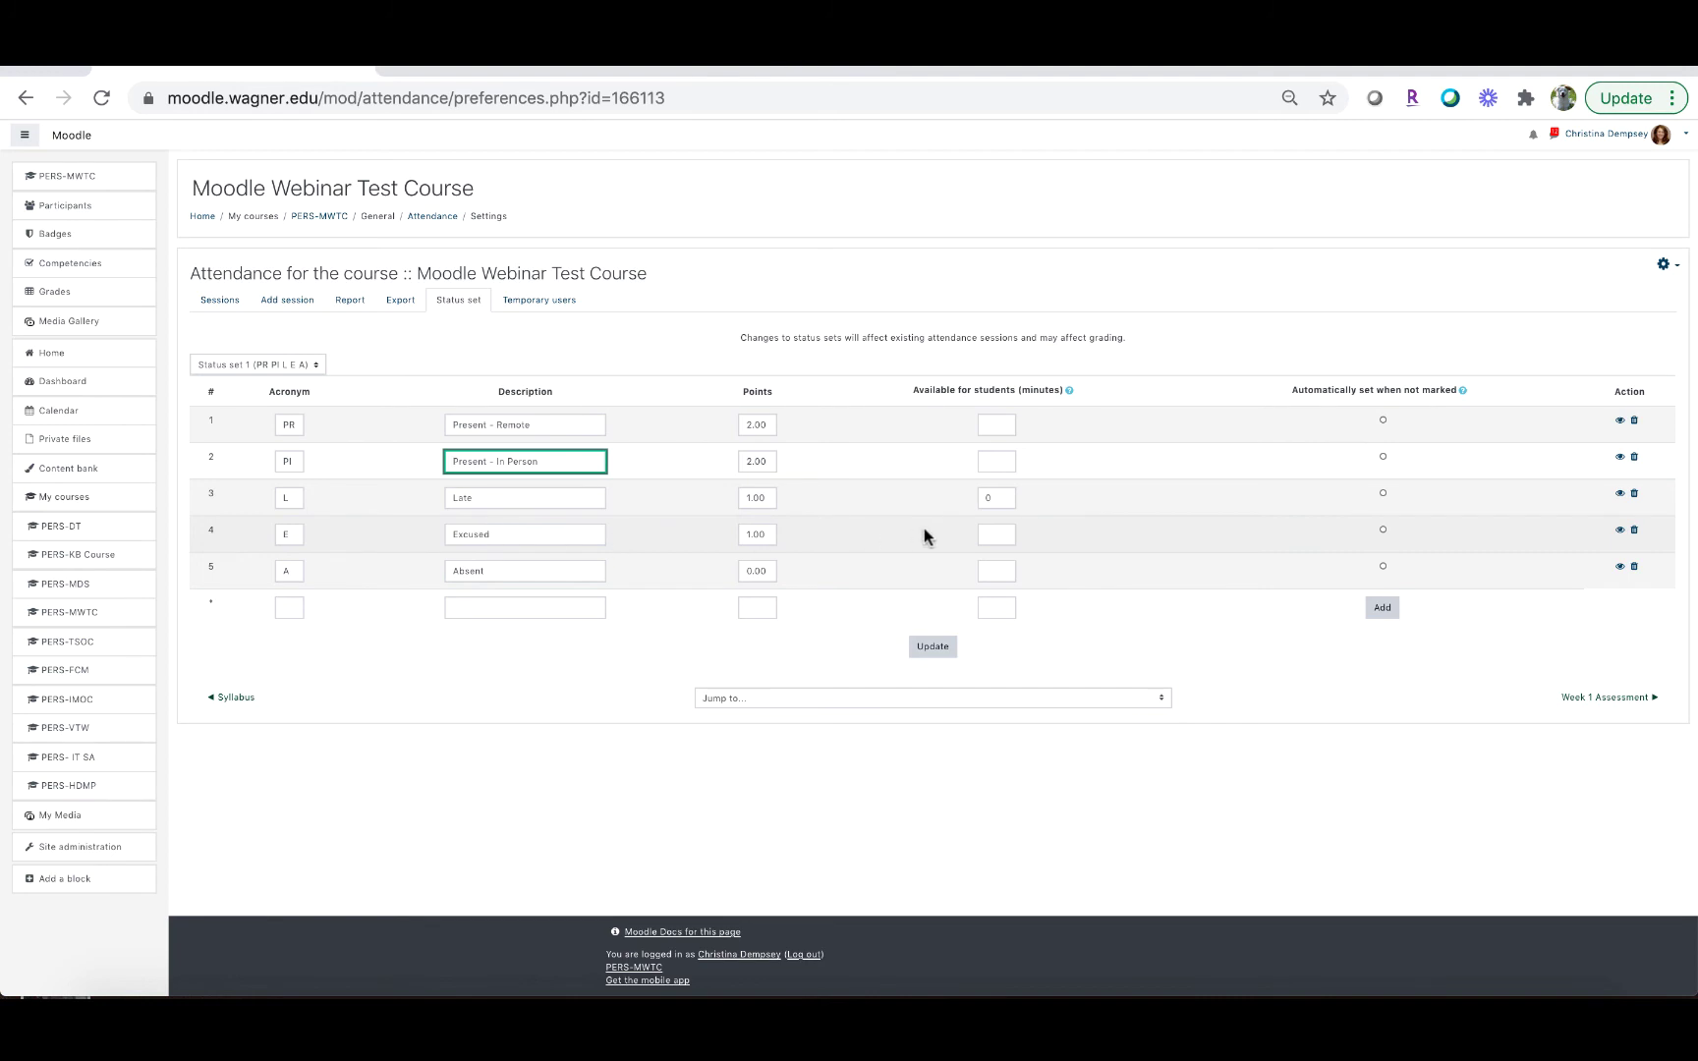
left_click(1633, 530)
left_click(1005, 464)
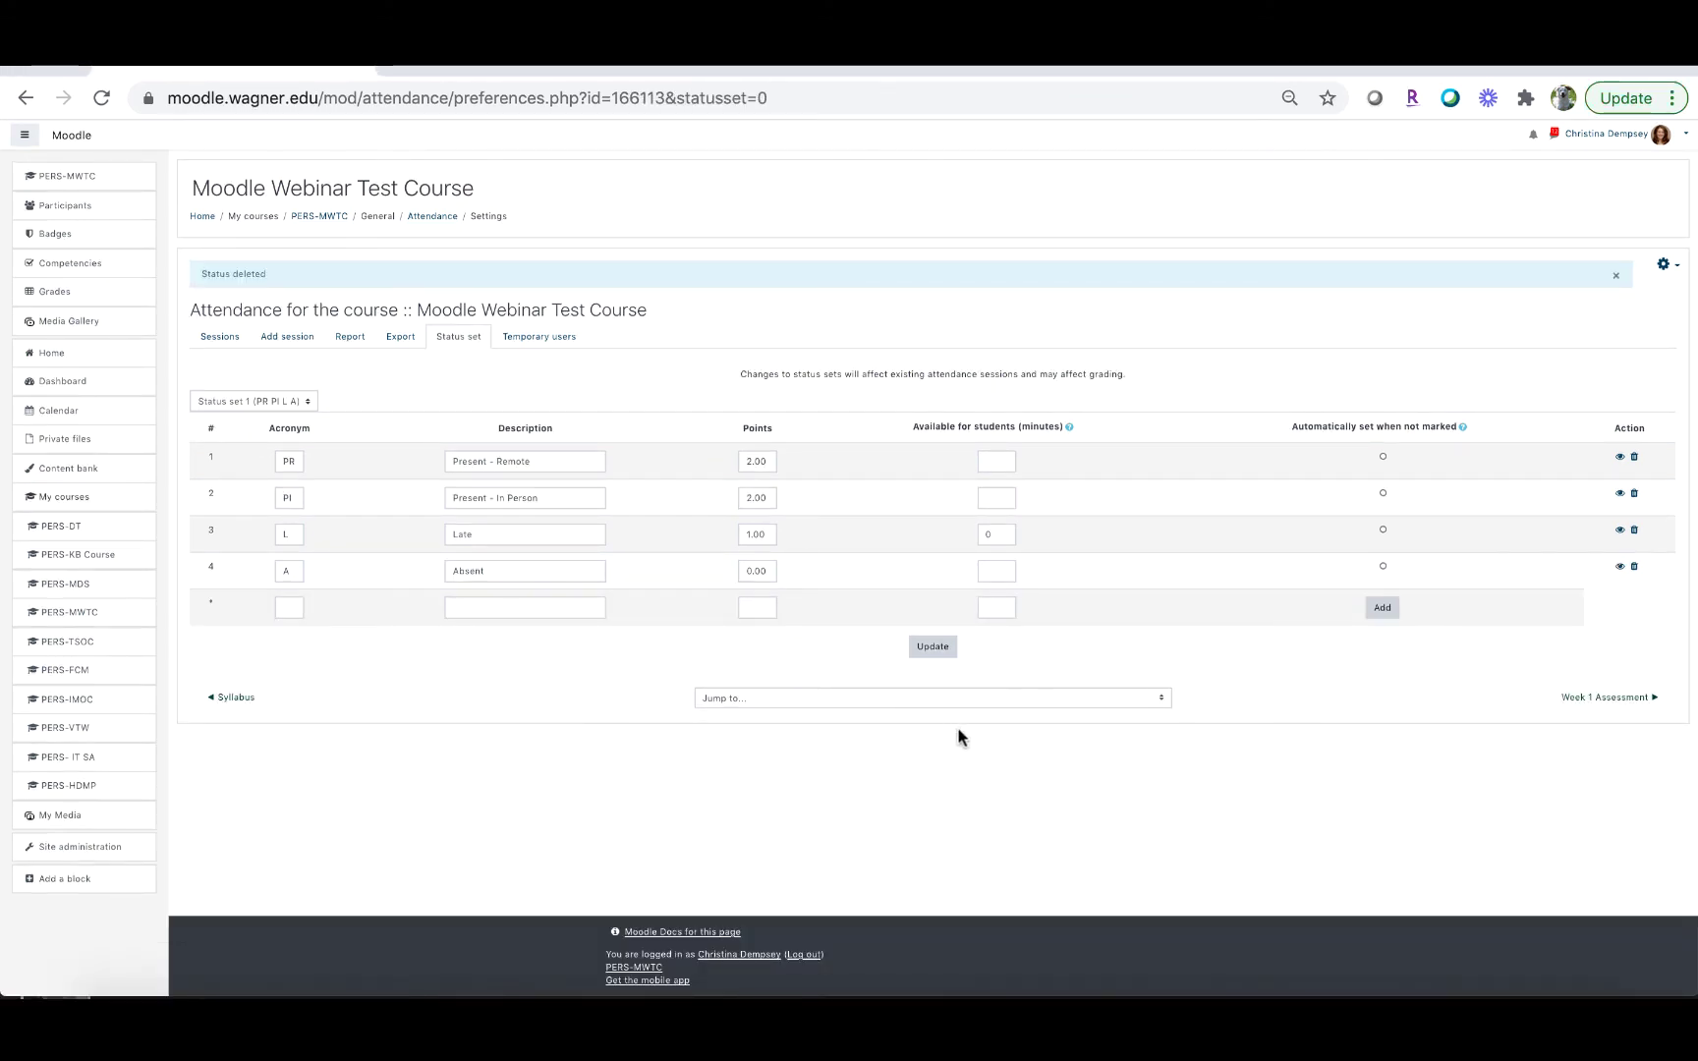
left_click(932, 645)
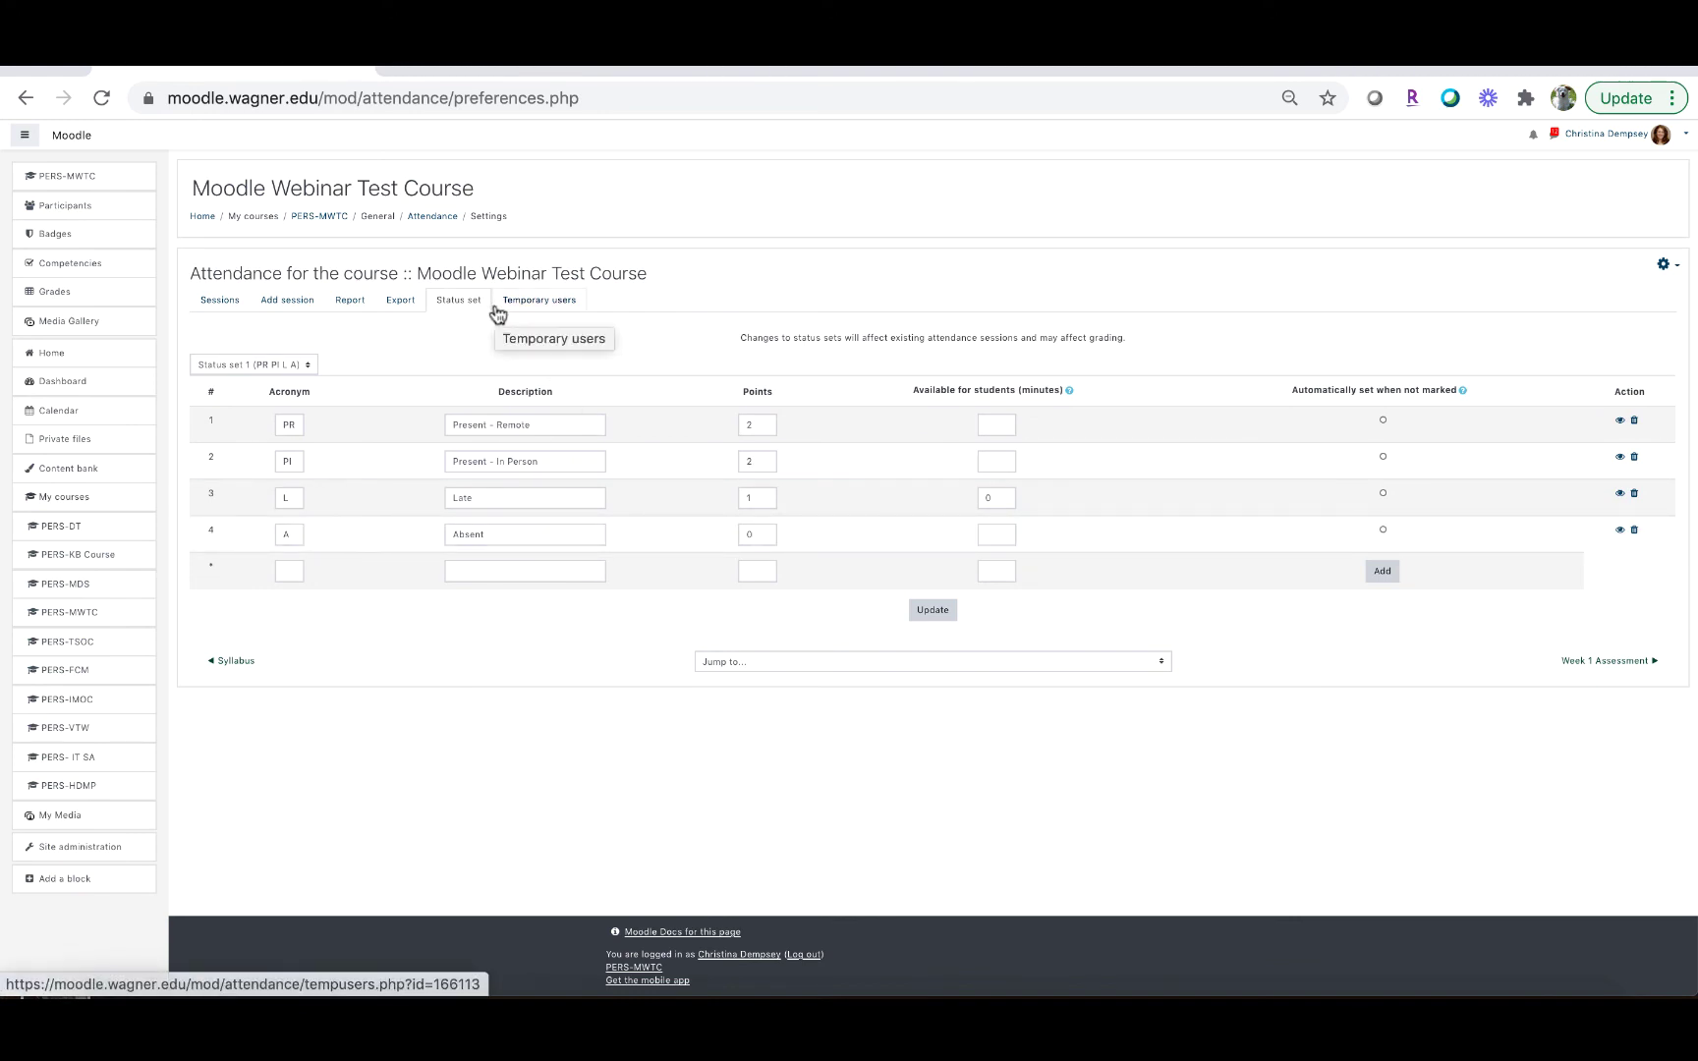
Navigate through the course page back to the Attendance activity's sessions list.
left_click(290, 302)
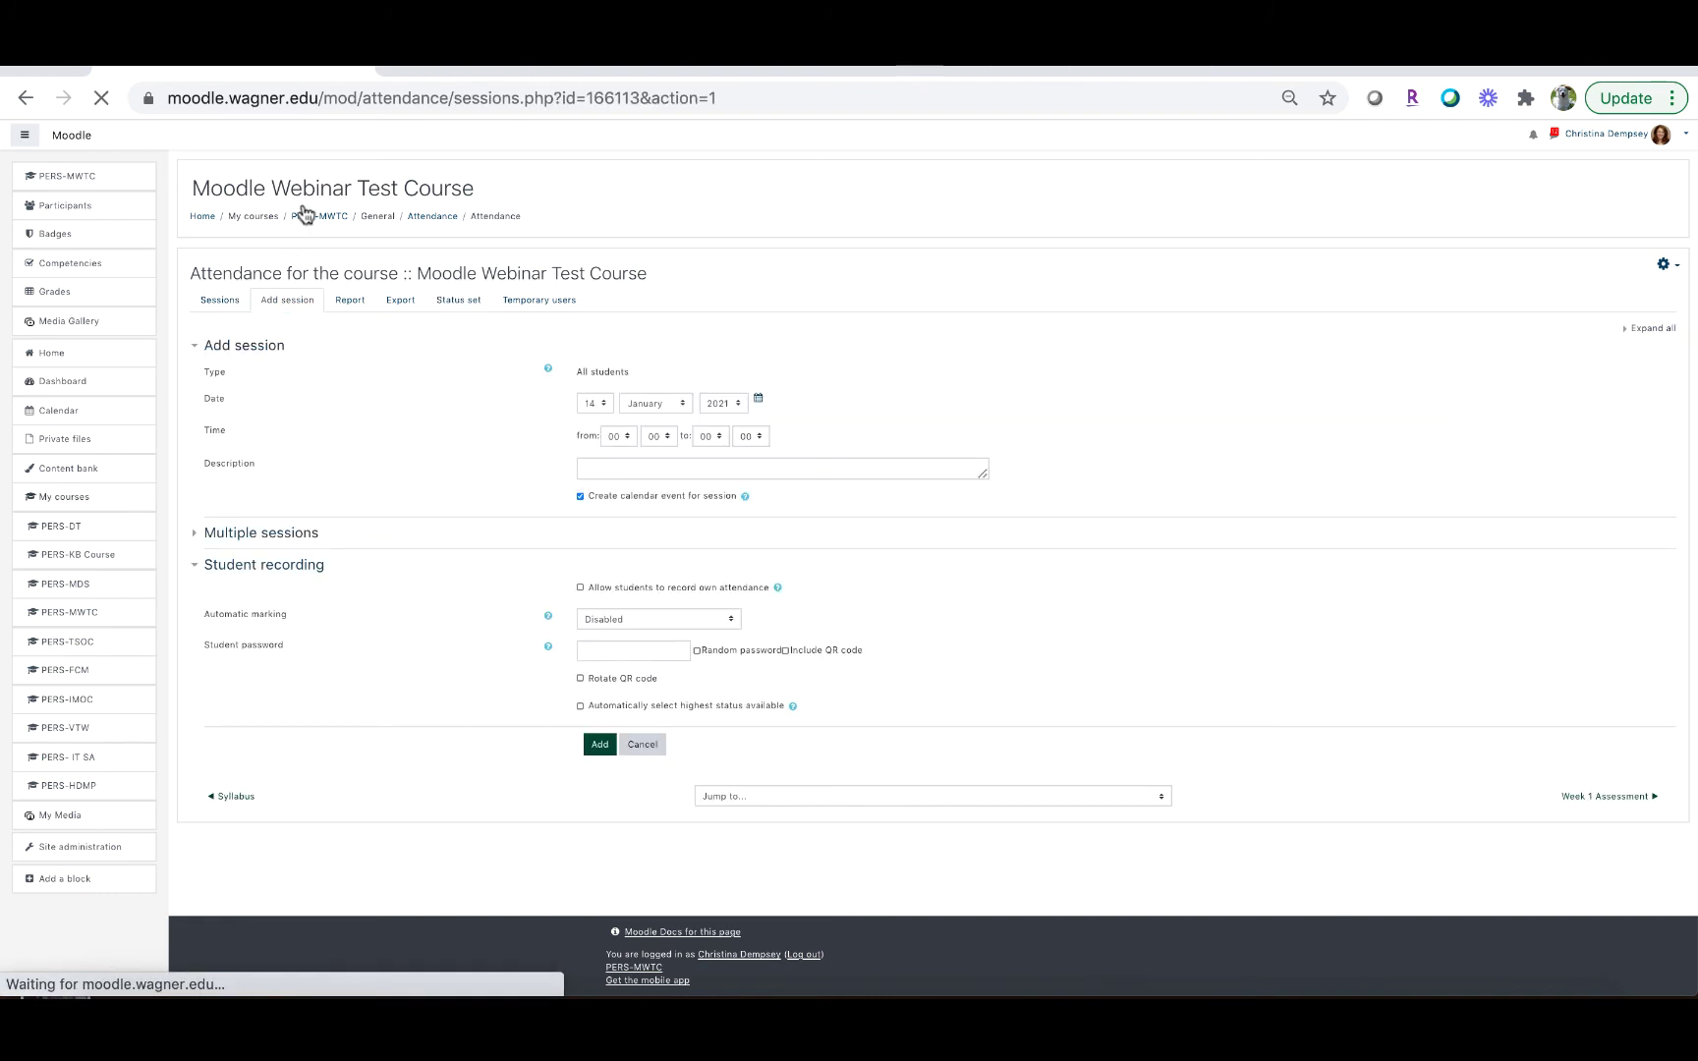
left_click(309, 216)
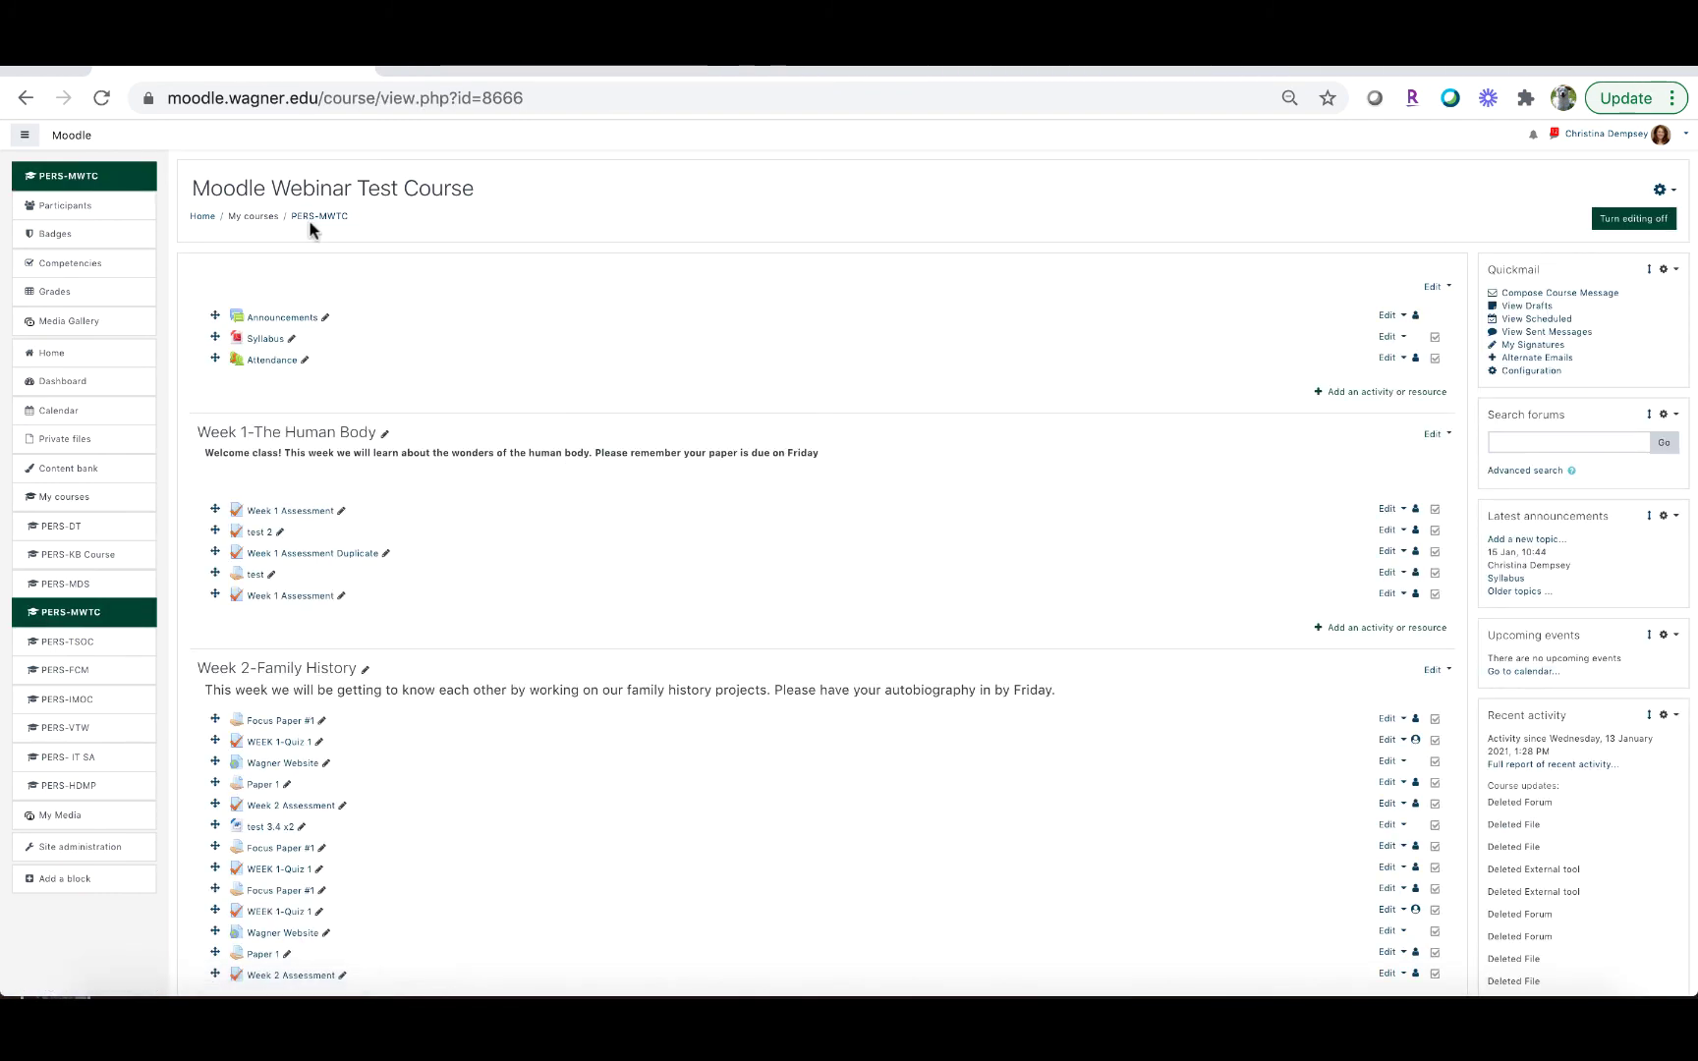
left_click(241, 363)
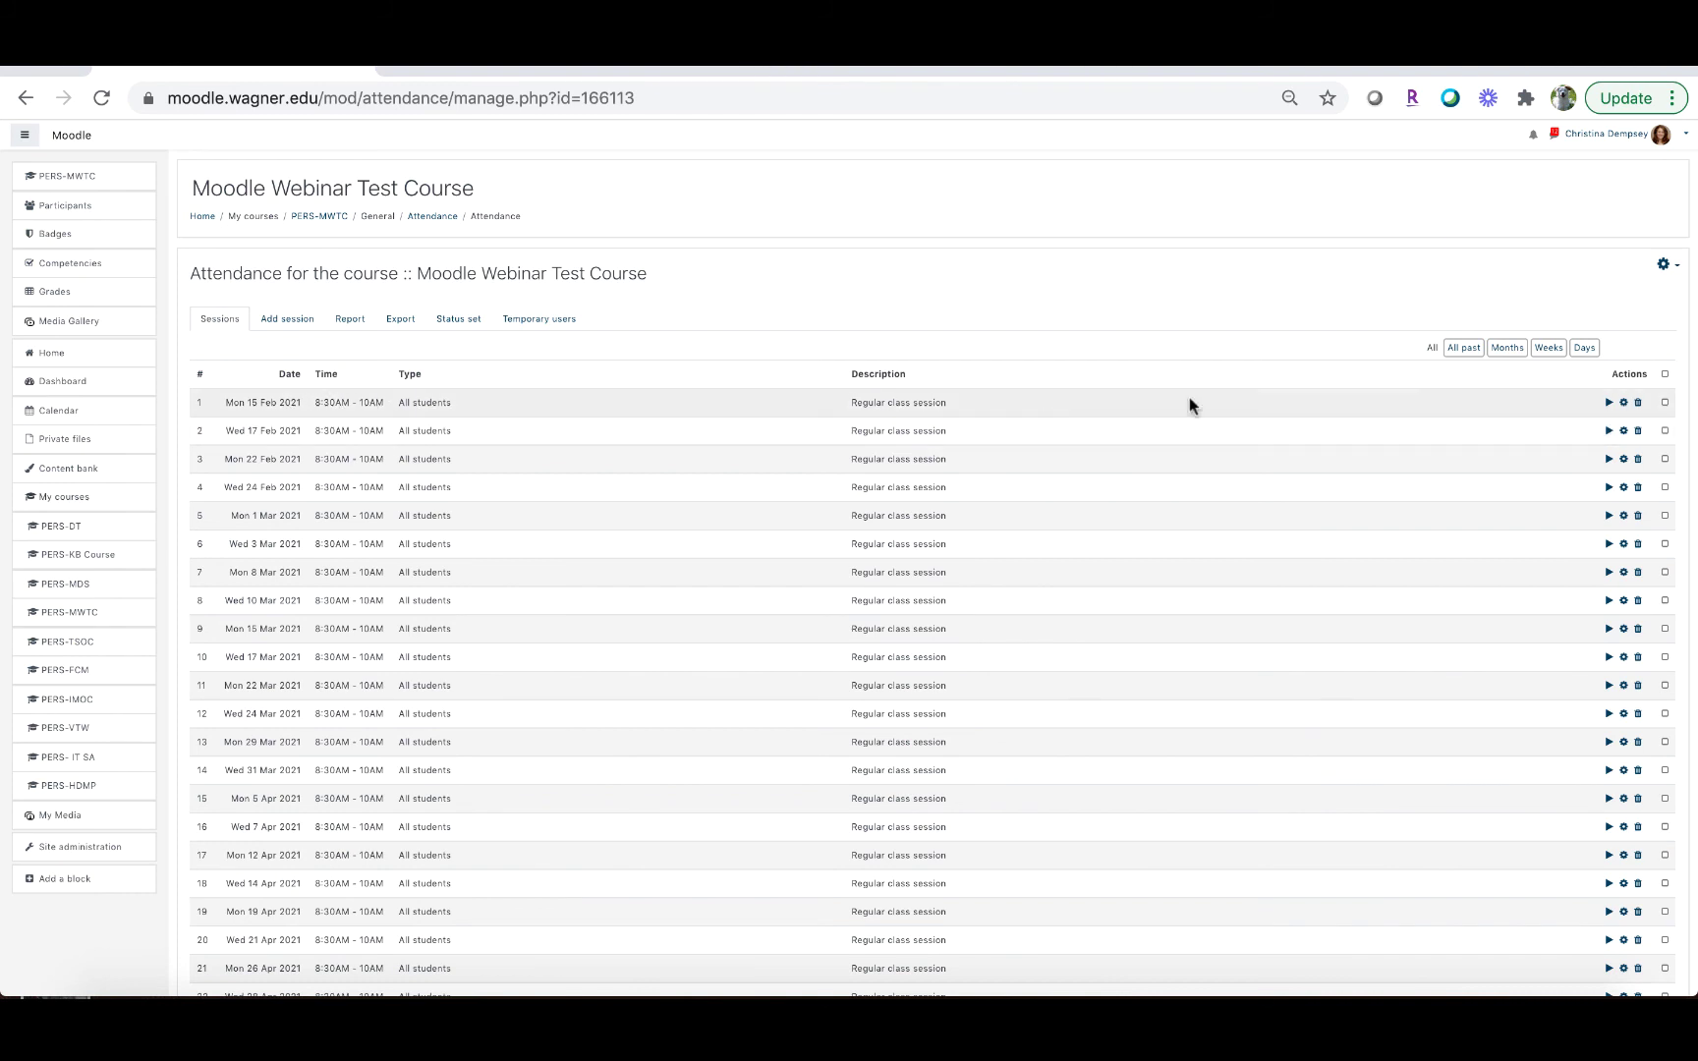
Open attendance for the 15 February session and mark students PR, Late and Absent individually.
left_click(1609, 405)
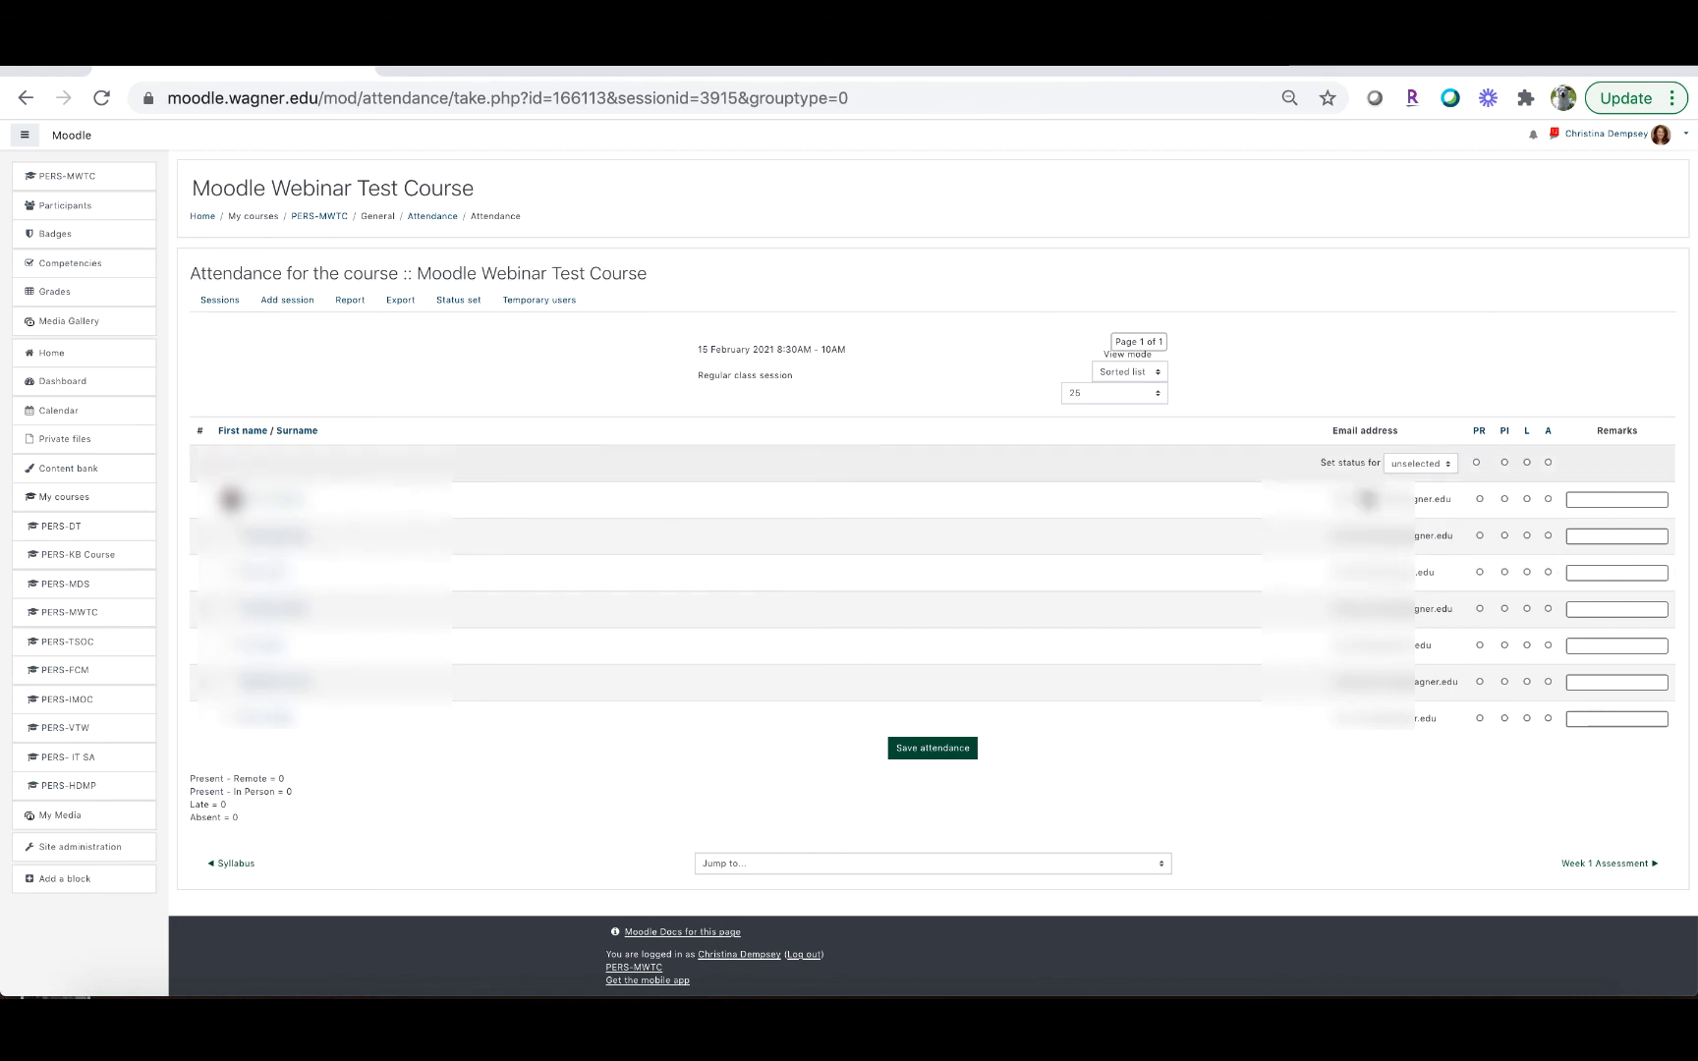
left_click(1479, 500)
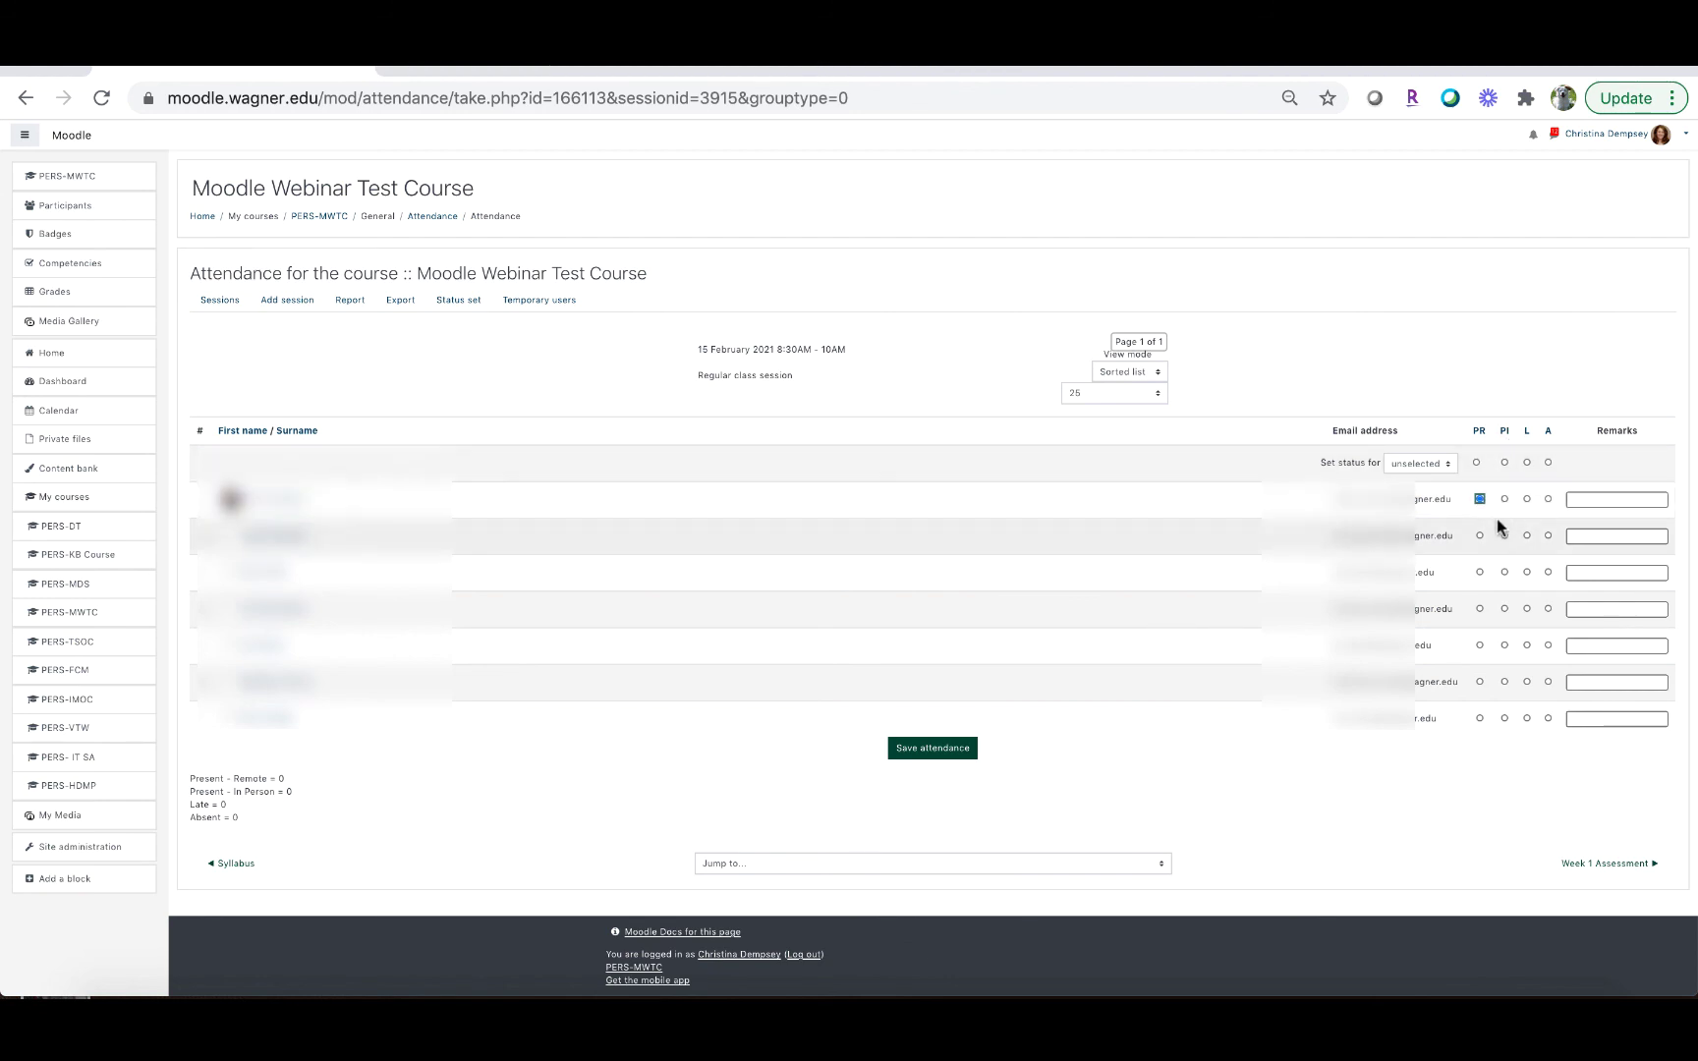
left_click(1527, 571)
left_click(1547, 608)
Set all students to Present - Remote in bulk and save the attendance.
left_click(1437, 467)
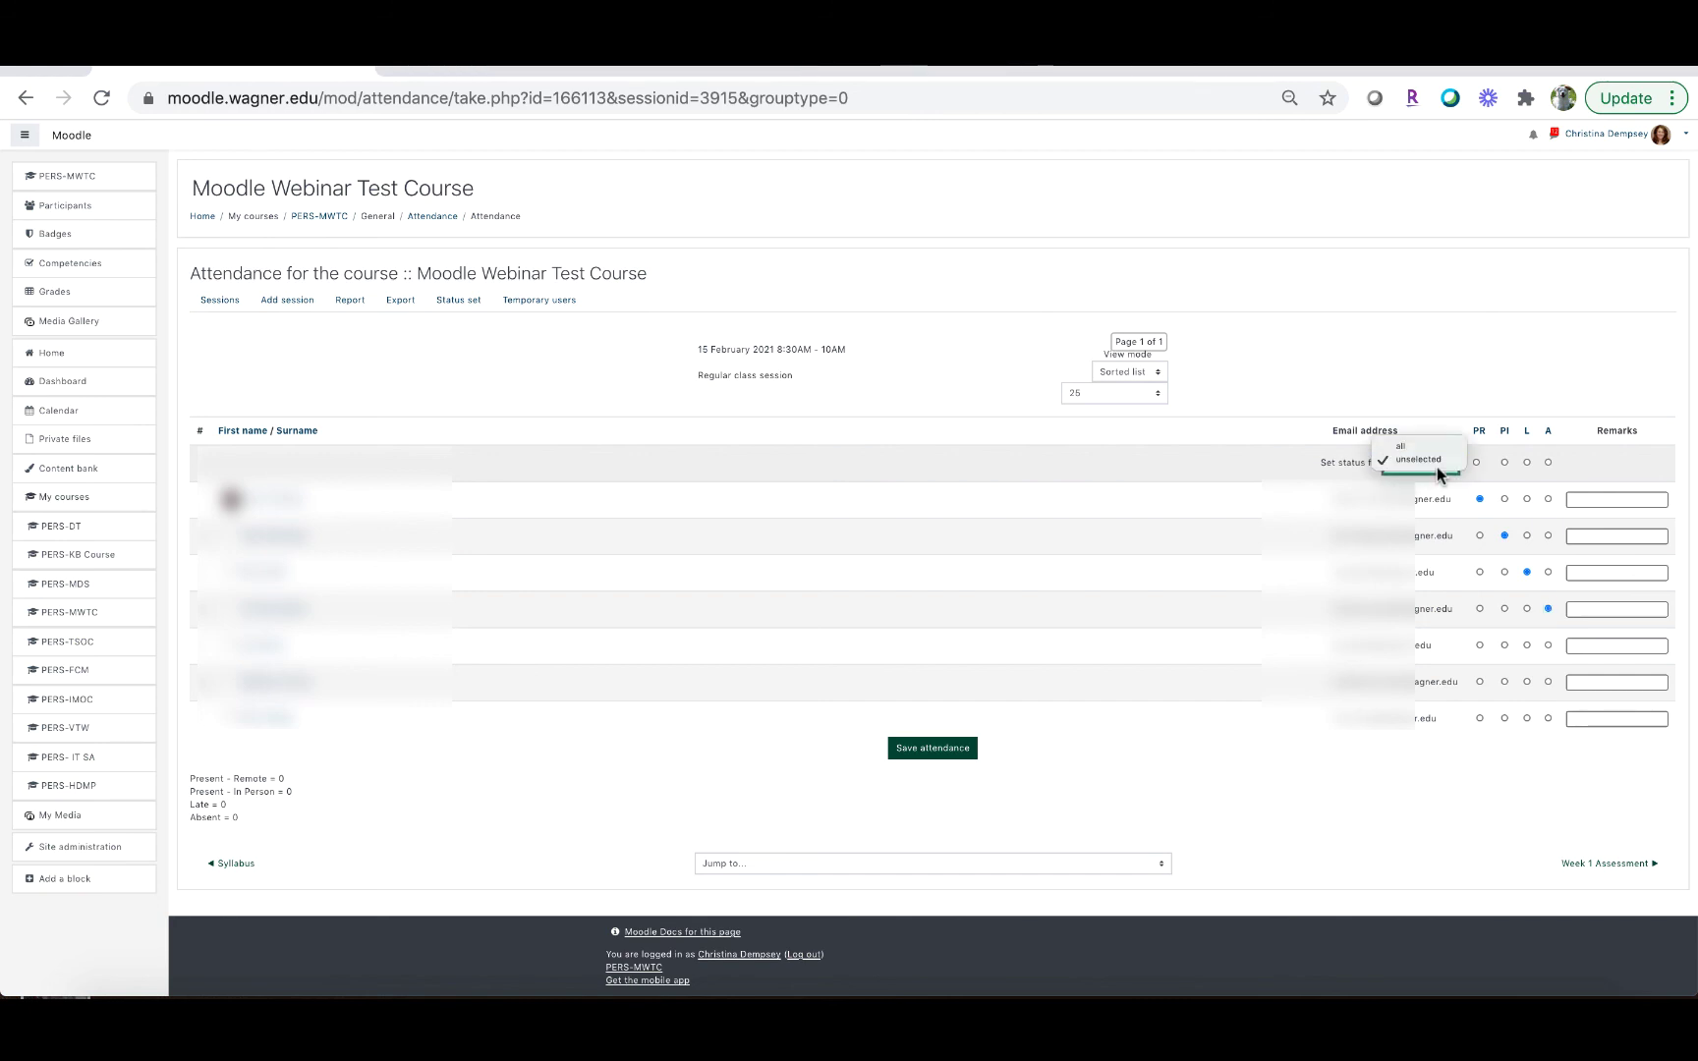
left_click(1436, 446)
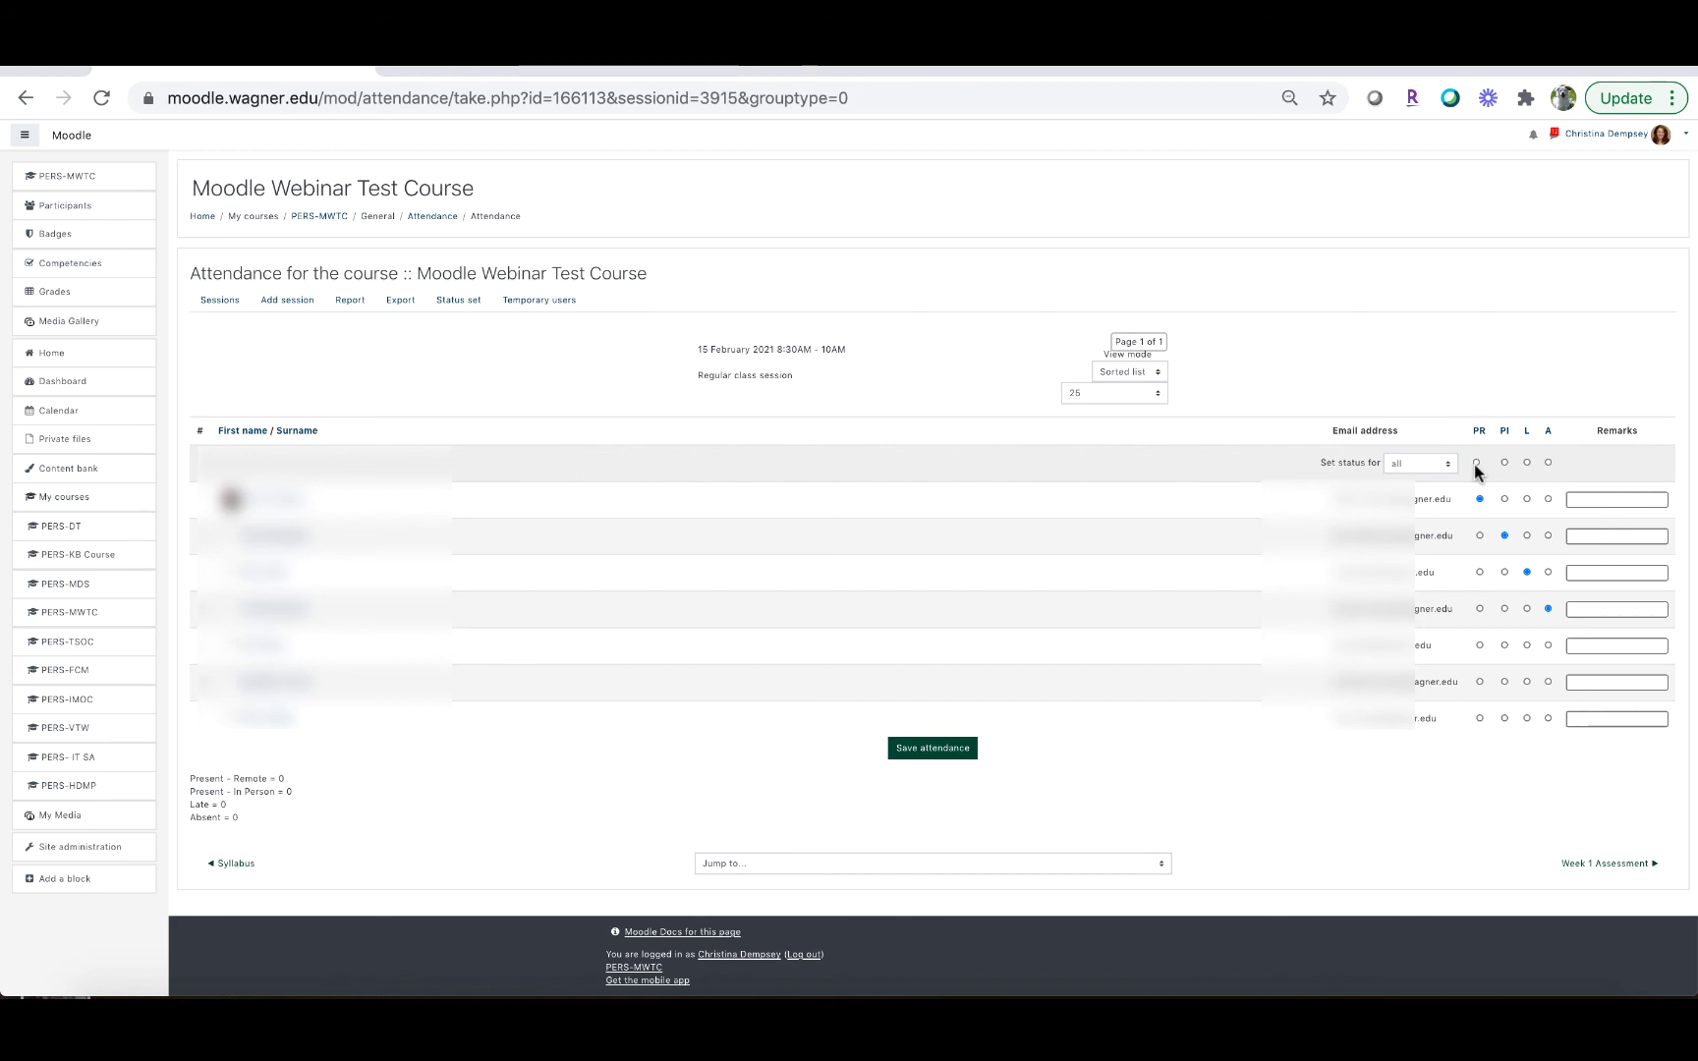
left_click(1476, 462)
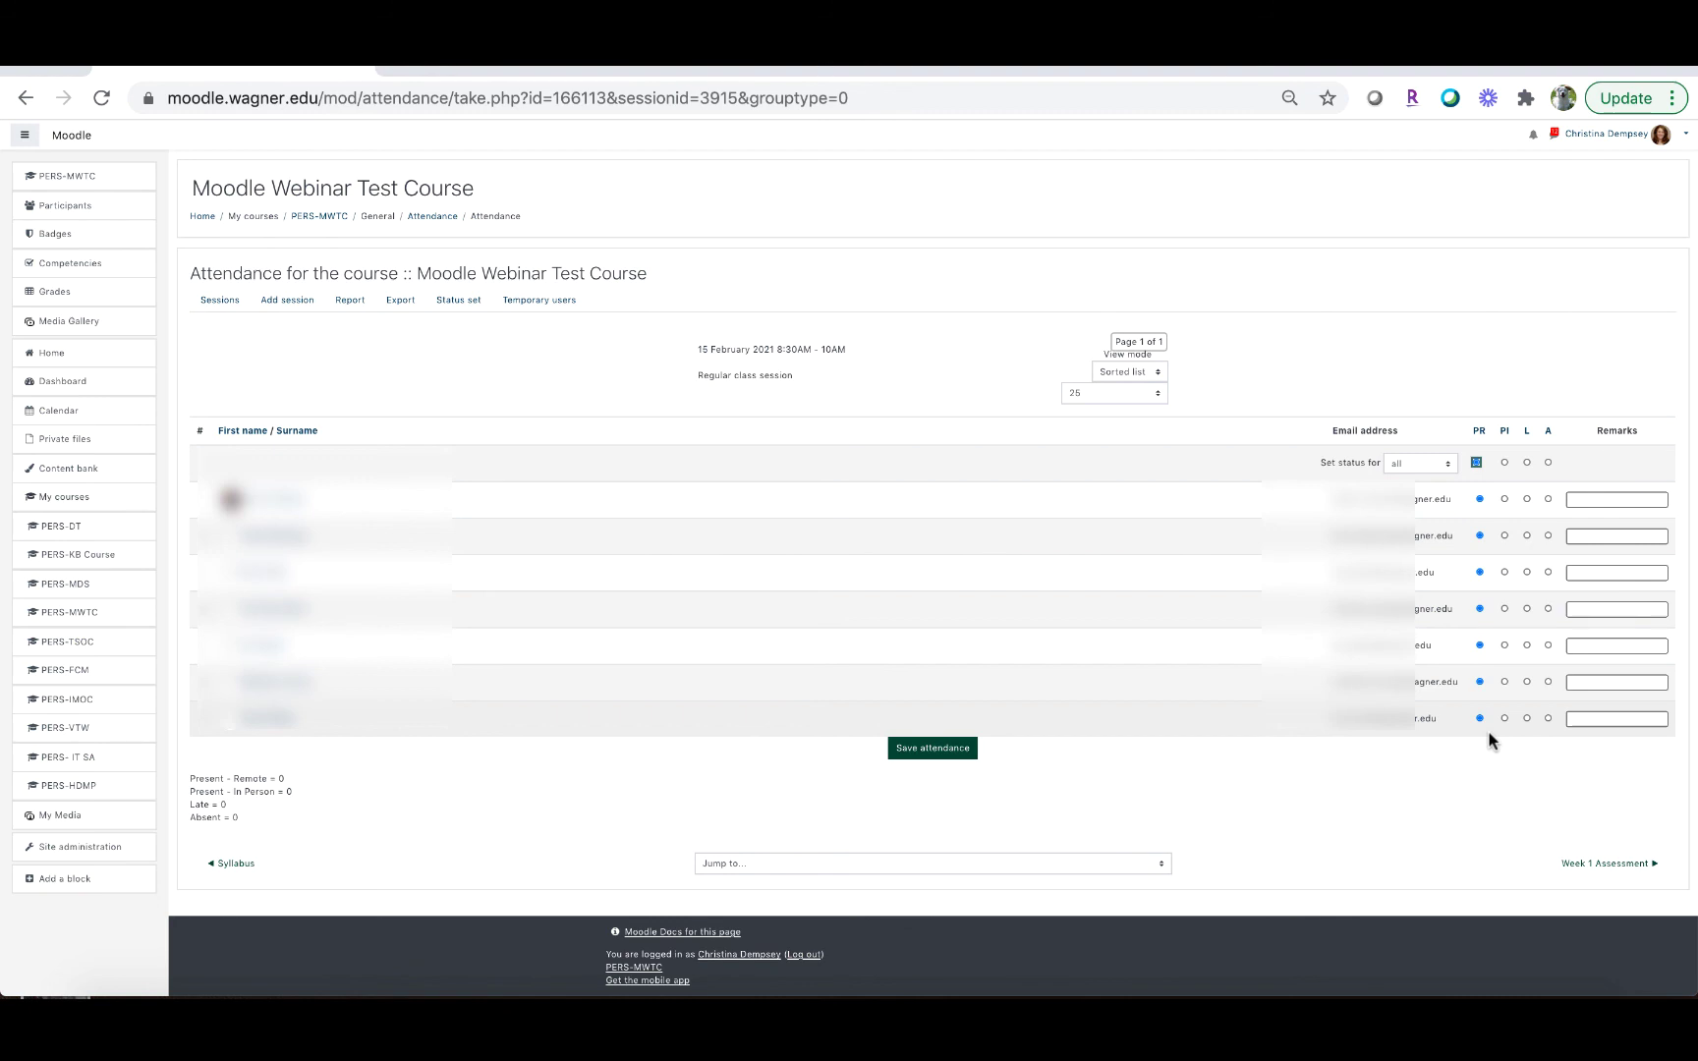
left_click(940, 752)
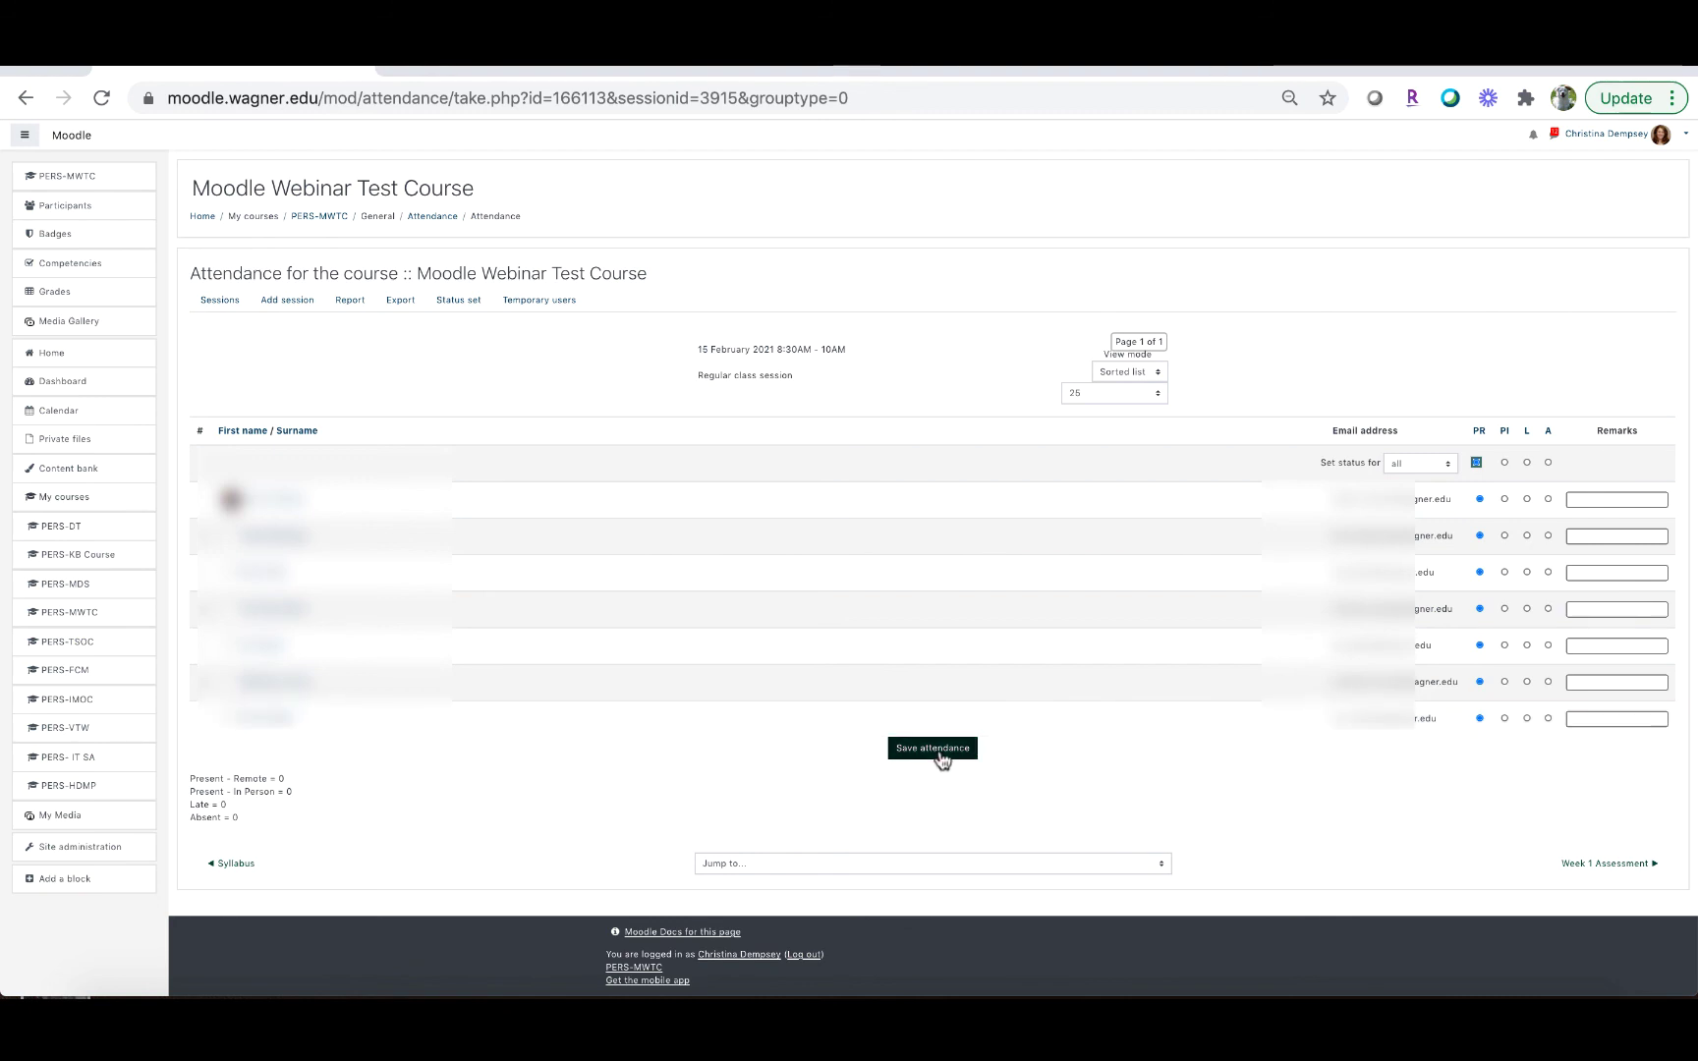